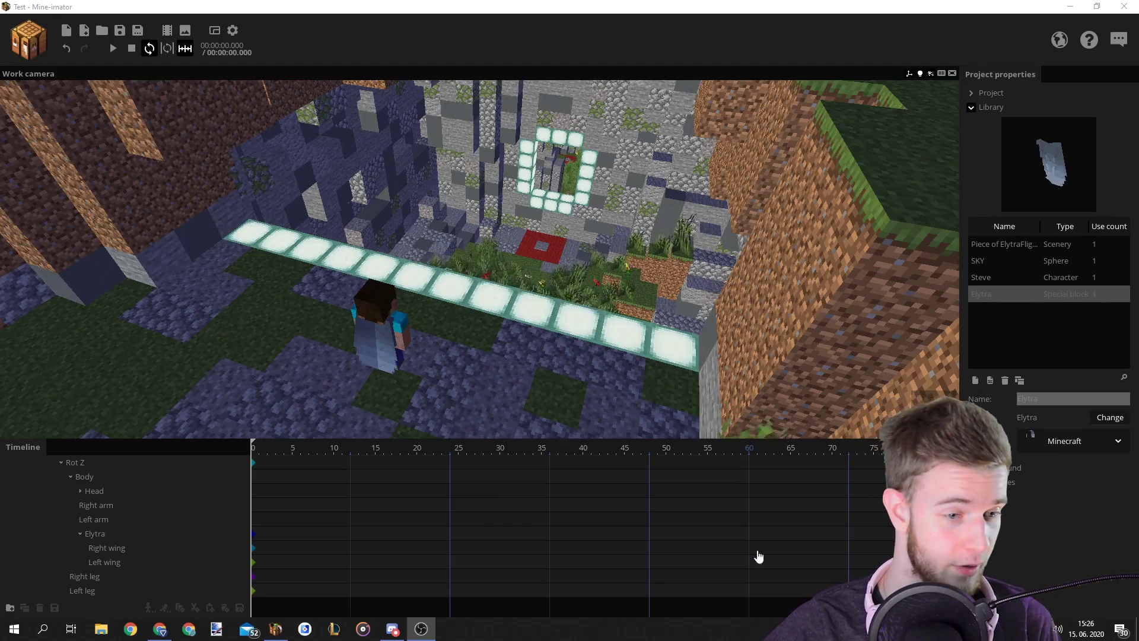
Expand the Elytra's wing parts in the timeline and select Steve's body
right_drag(481, 261, 579, 301)
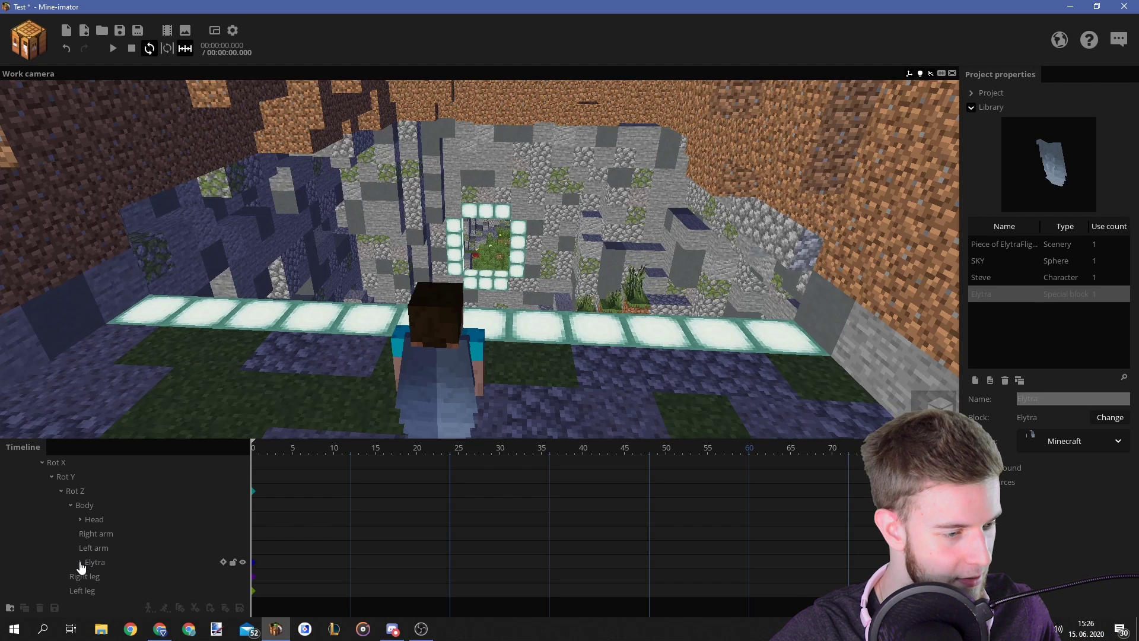
click(81, 562)
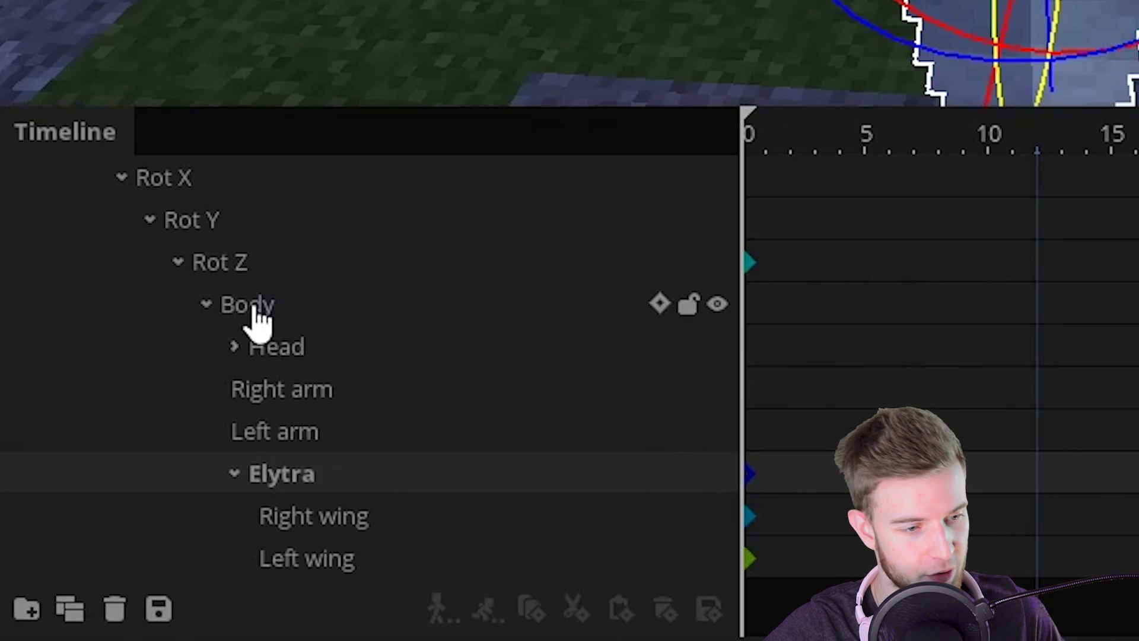
click(255, 307)
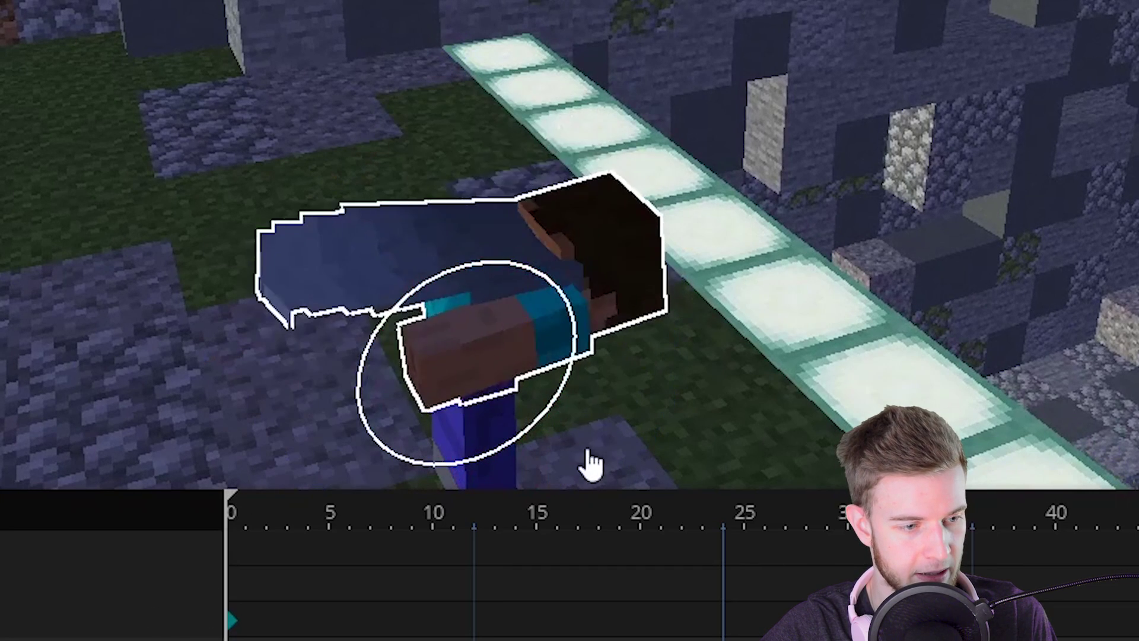
Tilt Steve's body, then select the Main through Rot Z folders together
drag(590, 465, 620, 453)
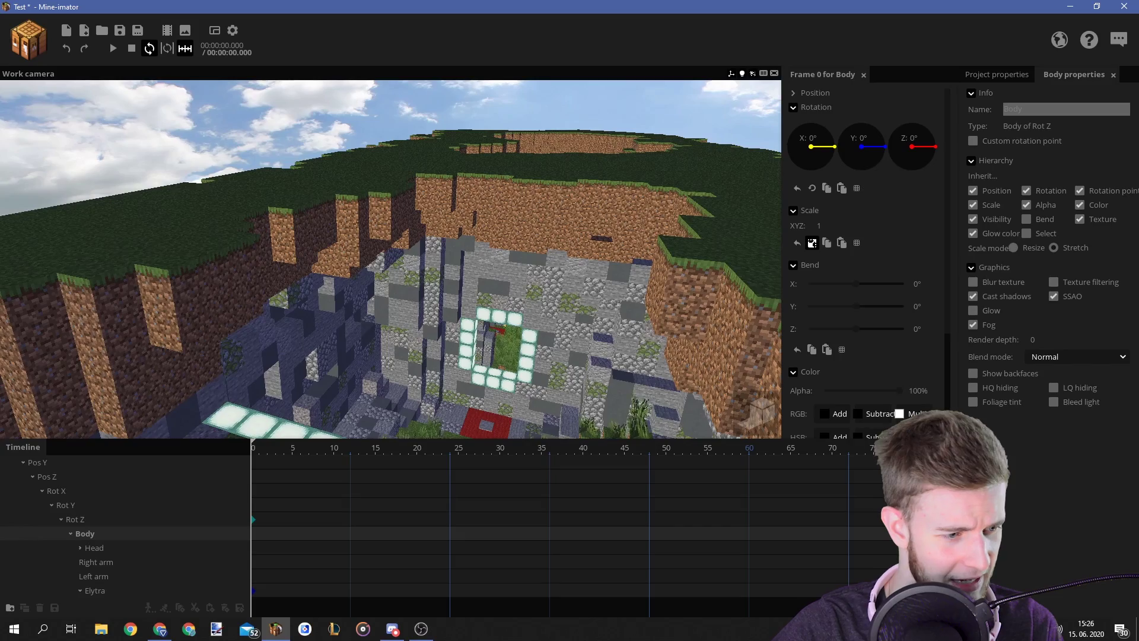
scroll(129, 567, up, 3)
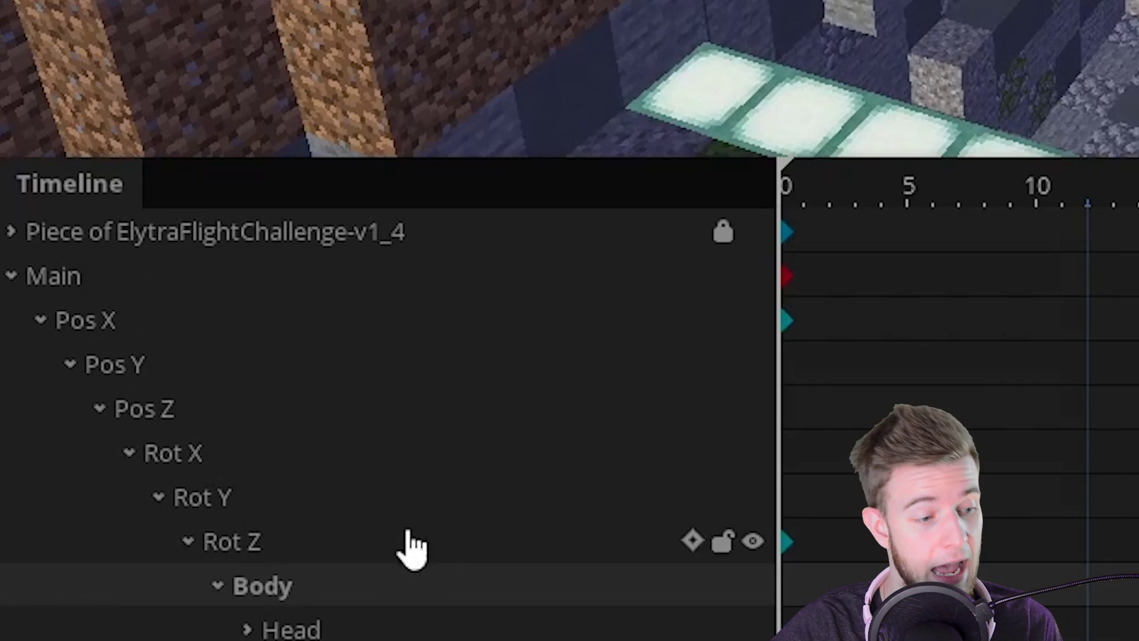
drag(338, 545, 311, 471)
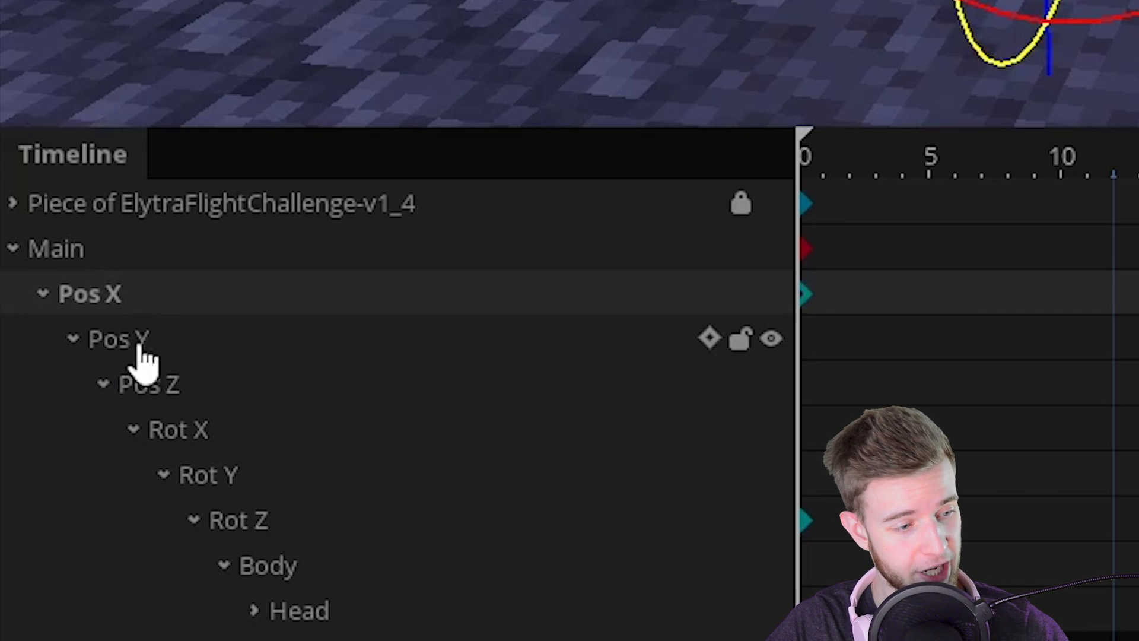
Turn the whole character around using the Main folder
click(142, 350)
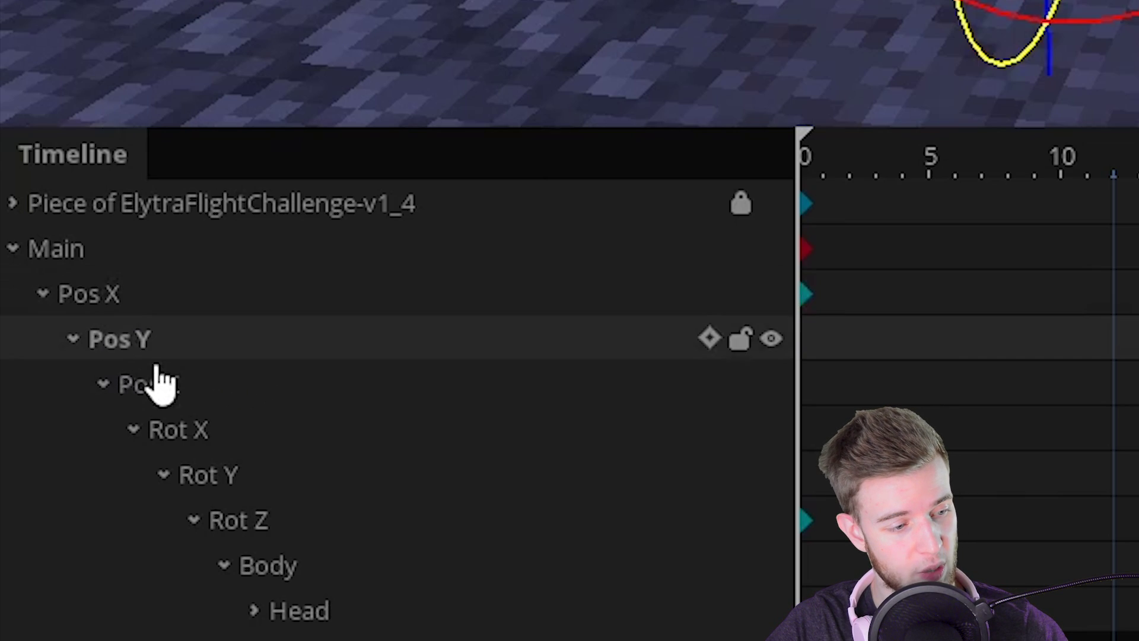
click(178, 386)
click(191, 442)
click(213, 471)
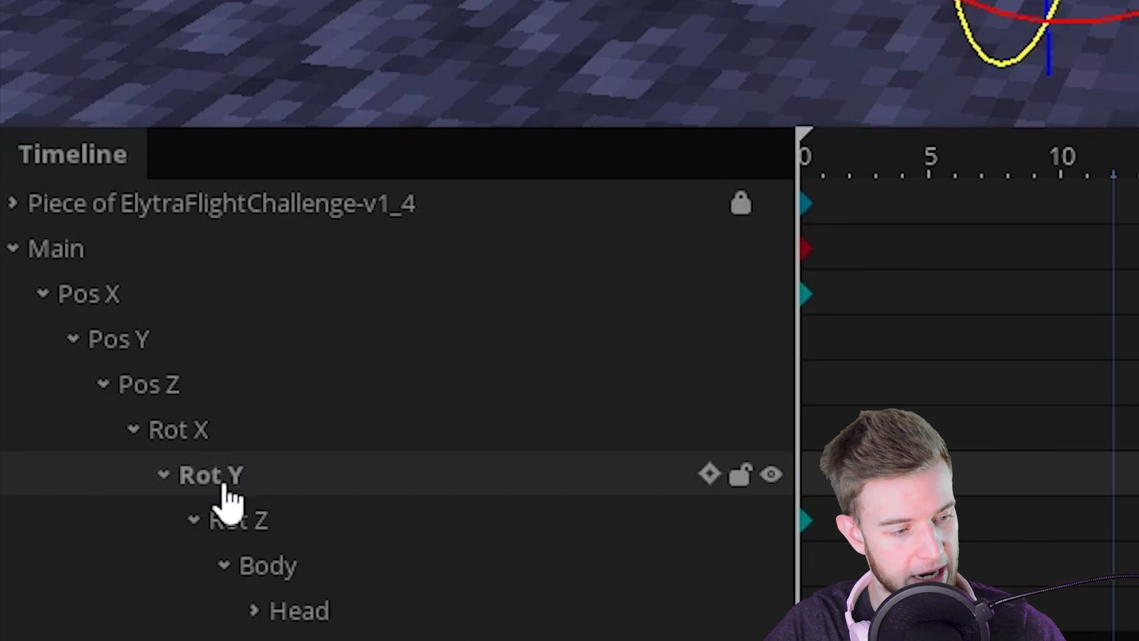
click(228, 511)
click(83, 261)
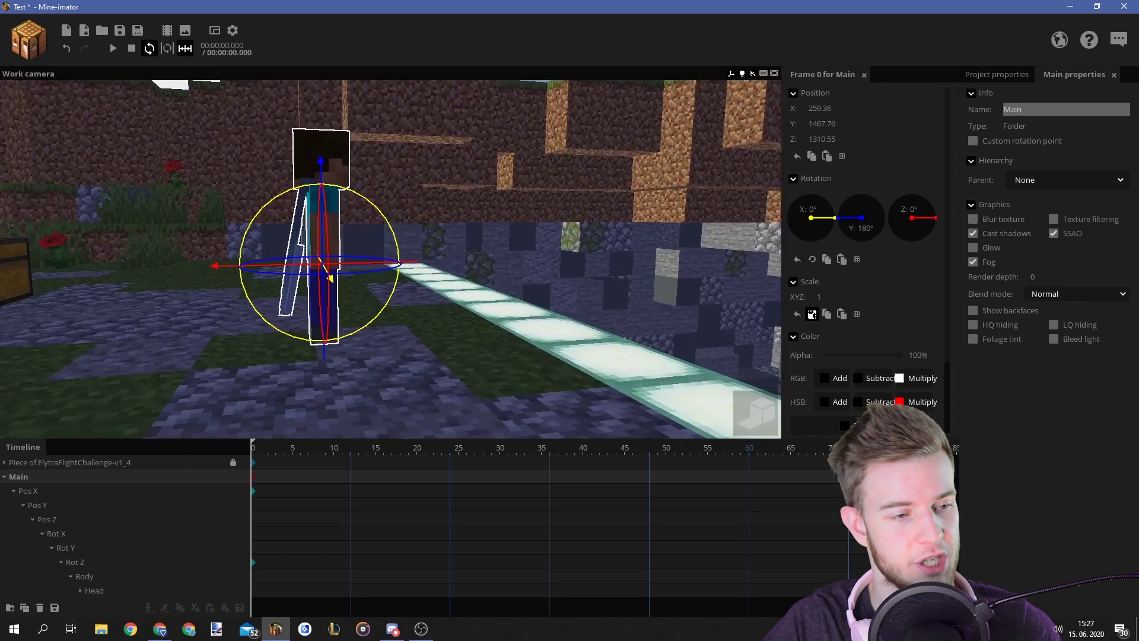
drag(397, 249, 382, 218)
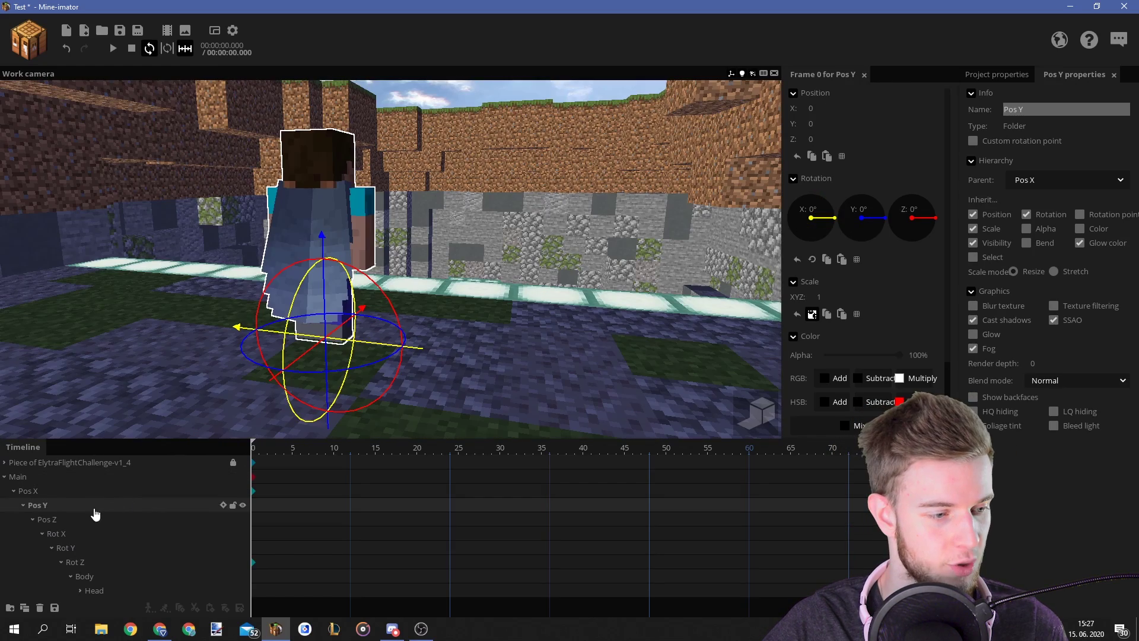
Add a new folder to the rig hierarchy below the rotation folders
click(83, 519)
click(90, 534)
click(90, 562)
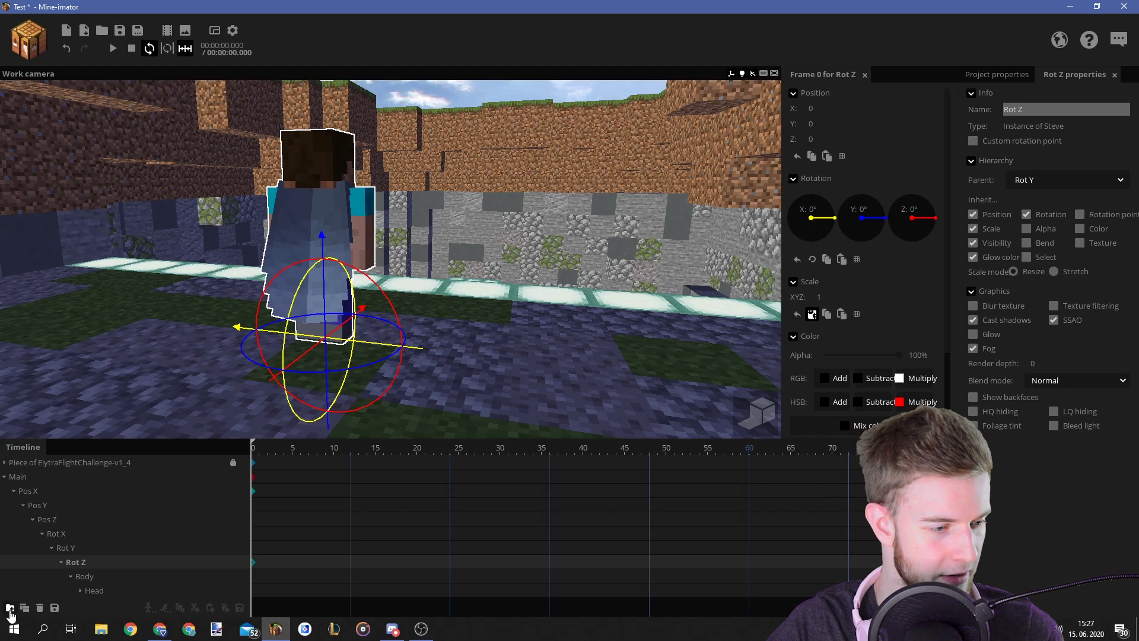
click(10, 607)
click(28, 490)
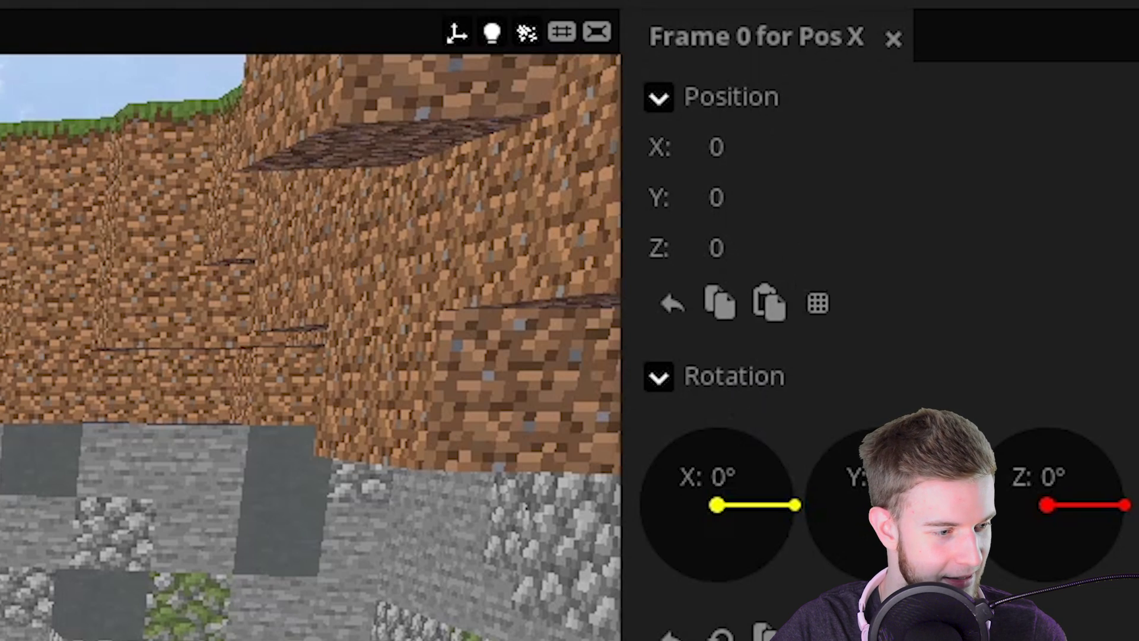
click(319, 286)
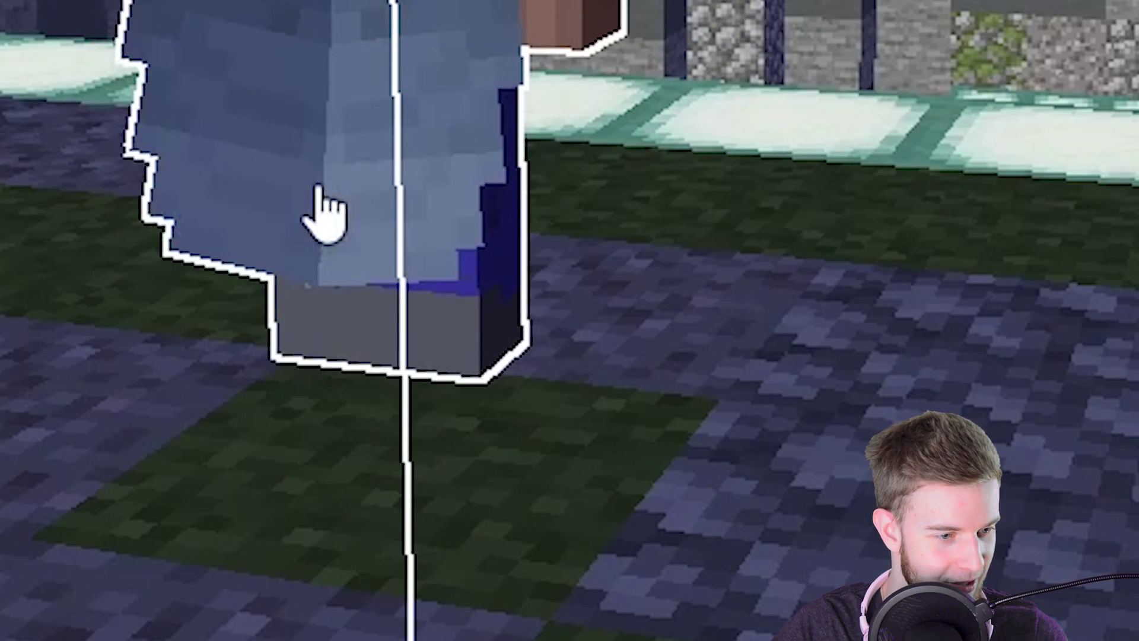
Set Steve's Position Y to -12 and the Rot Z folder's Position Y to 12
click(315, 291)
click(822, 124)
text(-12)
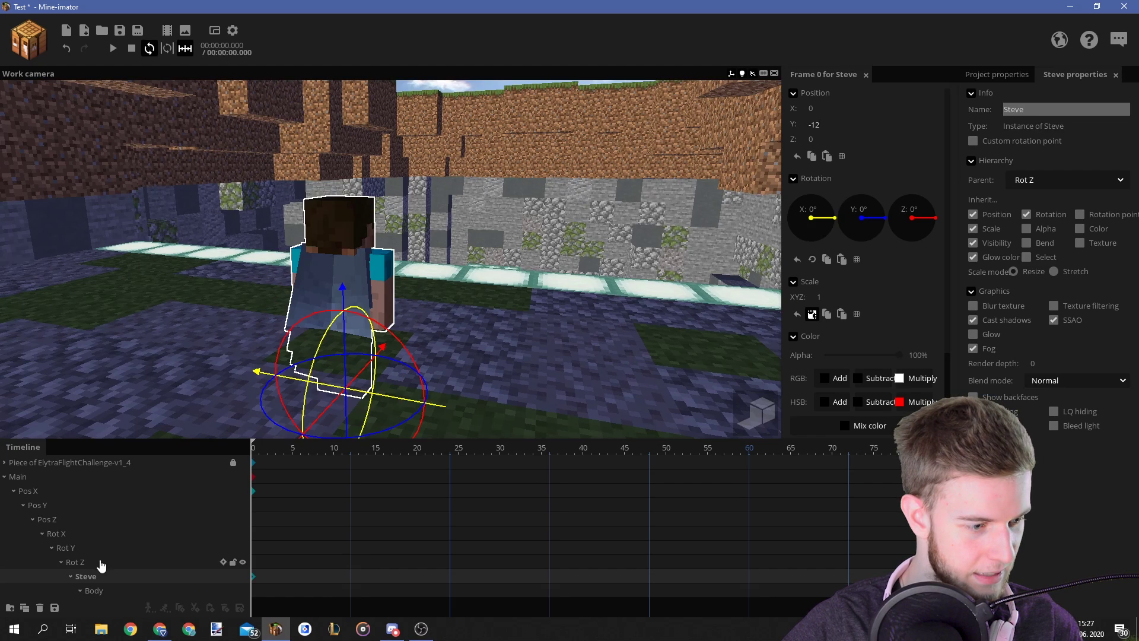
click(98, 564)
click(821, 124)
text(12)
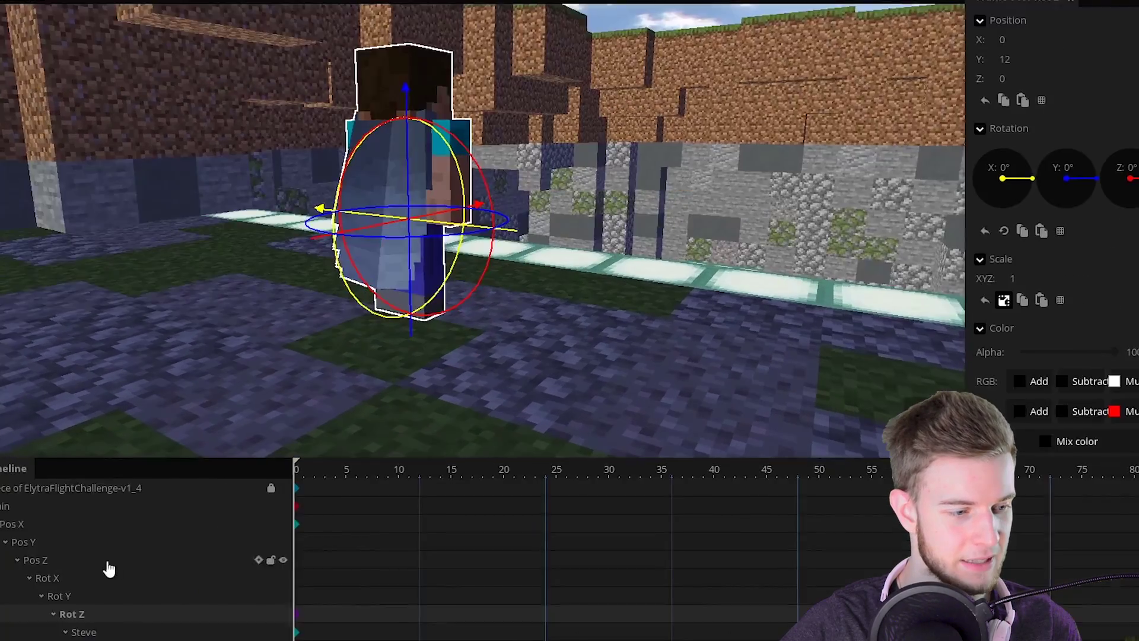
Raise the character slightly using the Pos Y folder
click(56, 521)
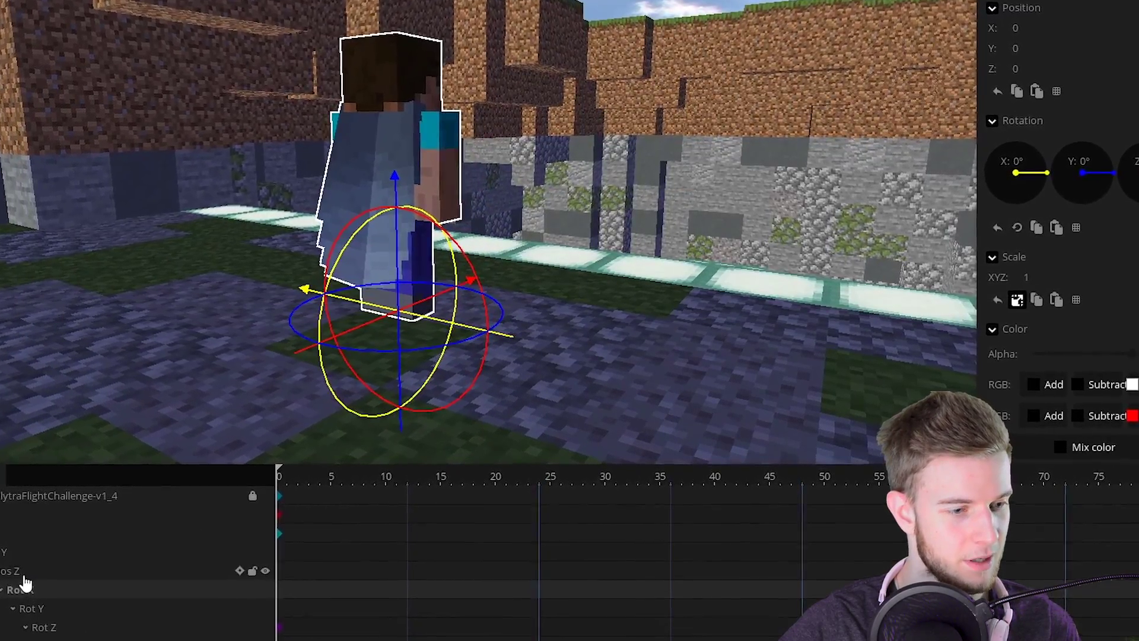
click(25, 532)
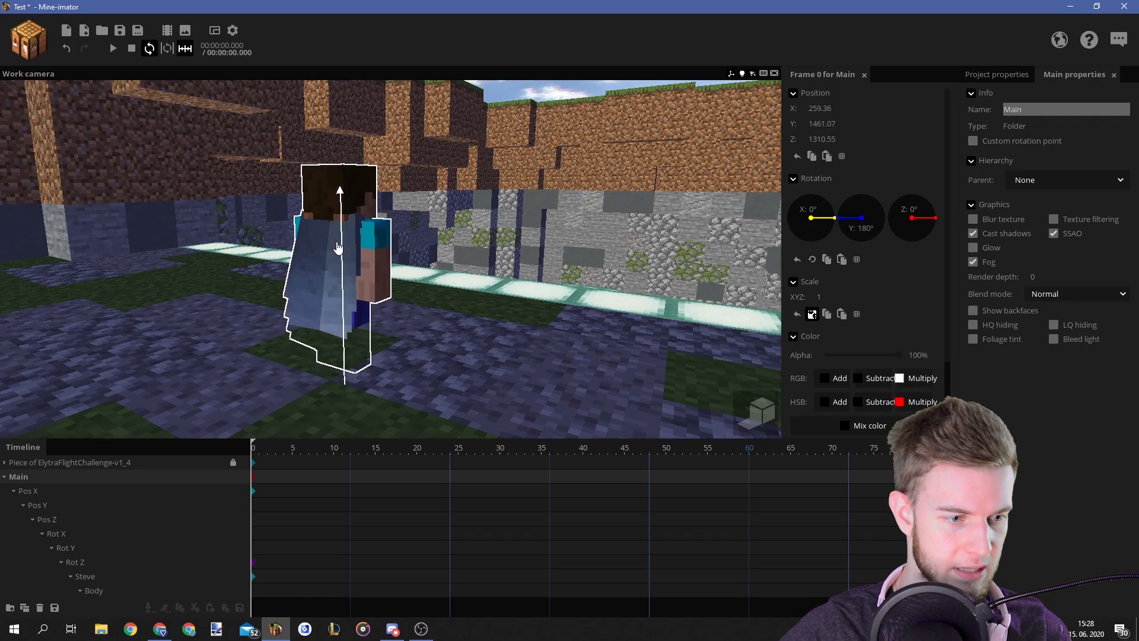
drag(335, 215, 337, 212)
click(59, 506)
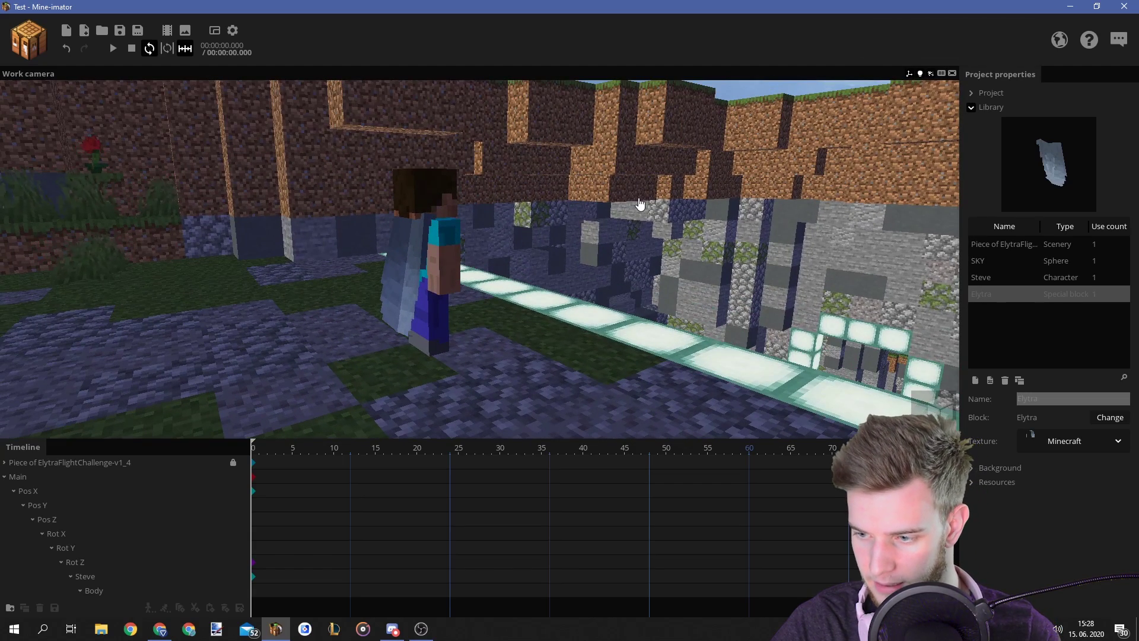
Save the project and select the Main folder
key(ctrl+s)
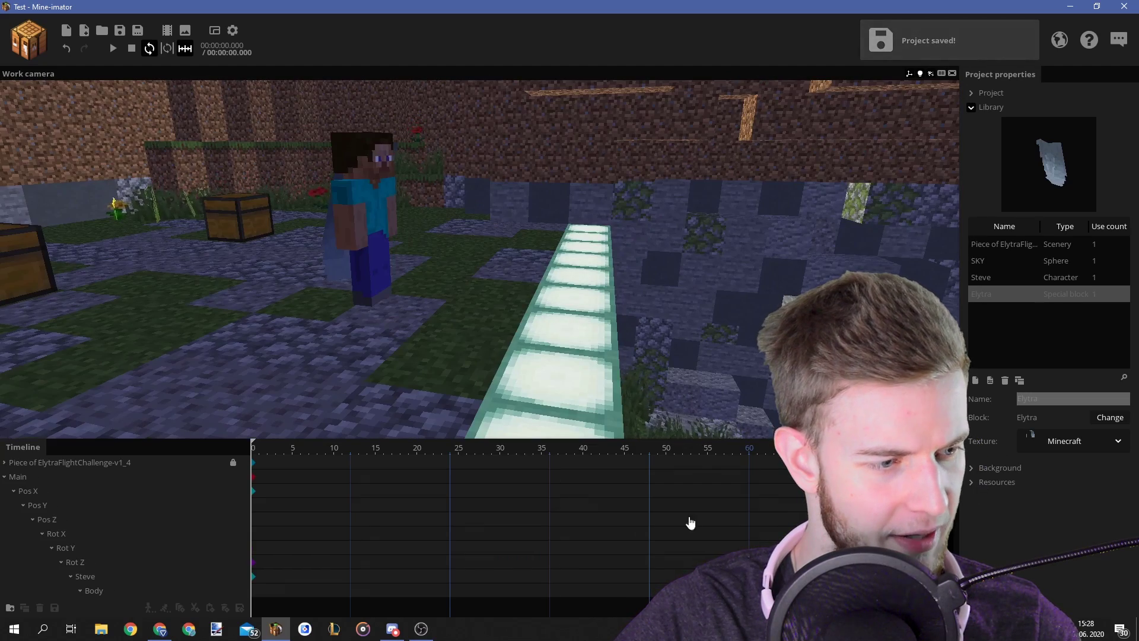
click(27, 477)
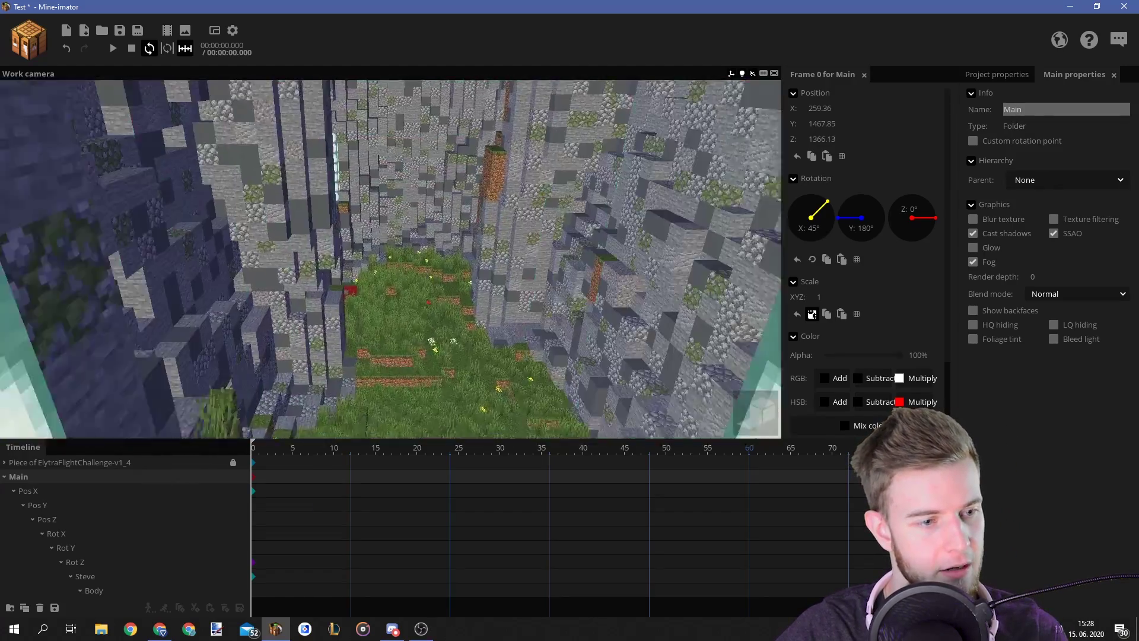
right_drag(391, 259, 350, 258)
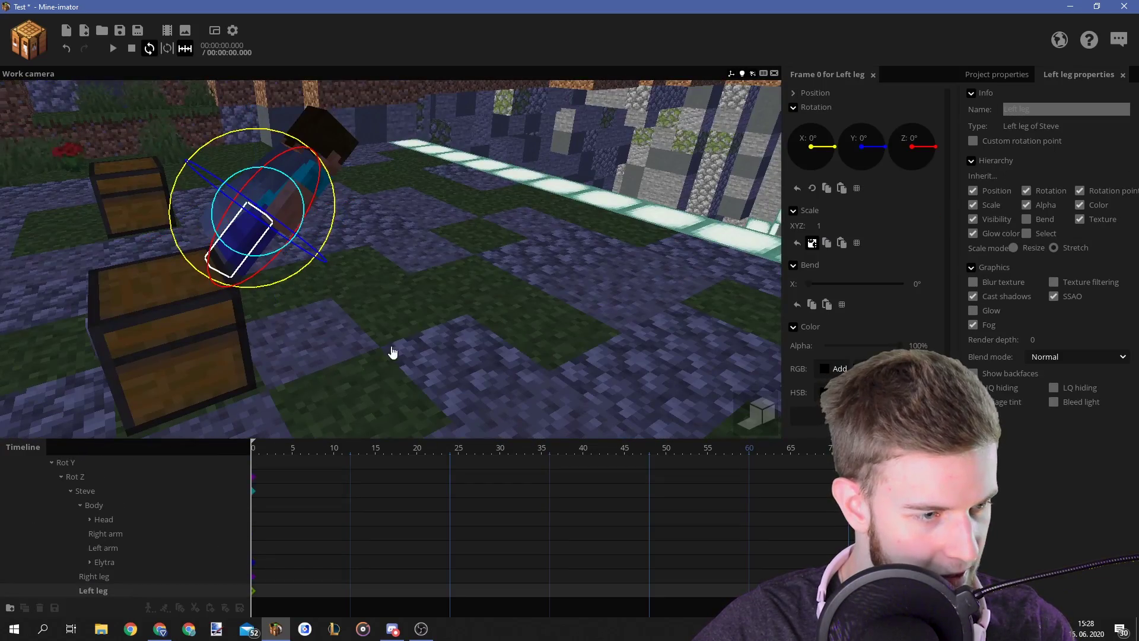
Rotate Steve's right leg into a flying pose
right_drag(392, 352, 386, 347)
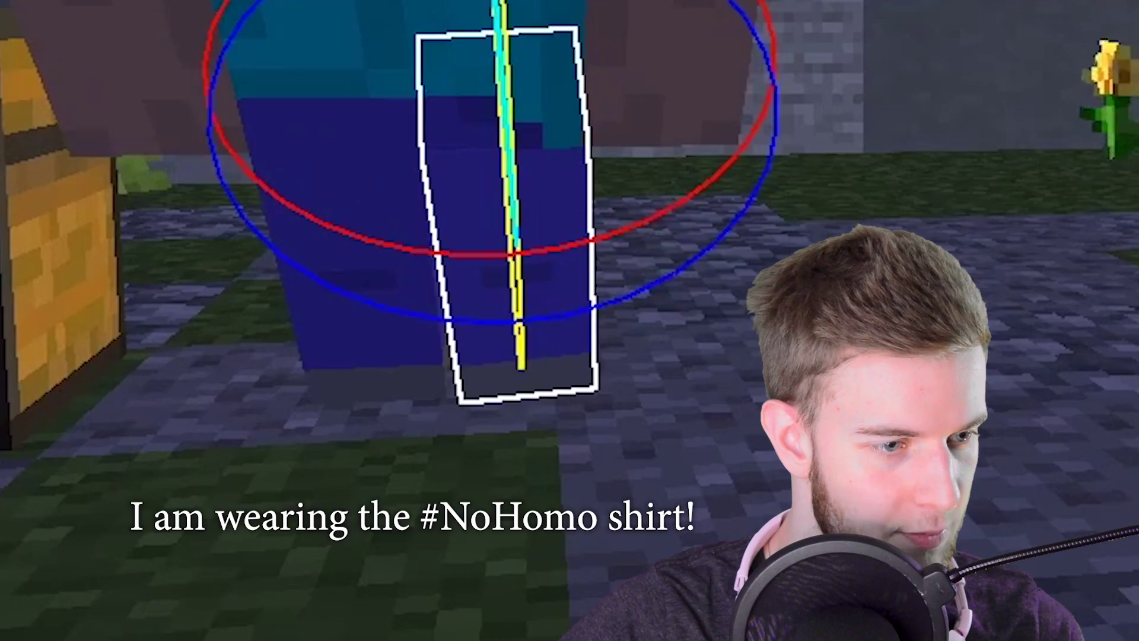
drag(332, 279, 346, 289)
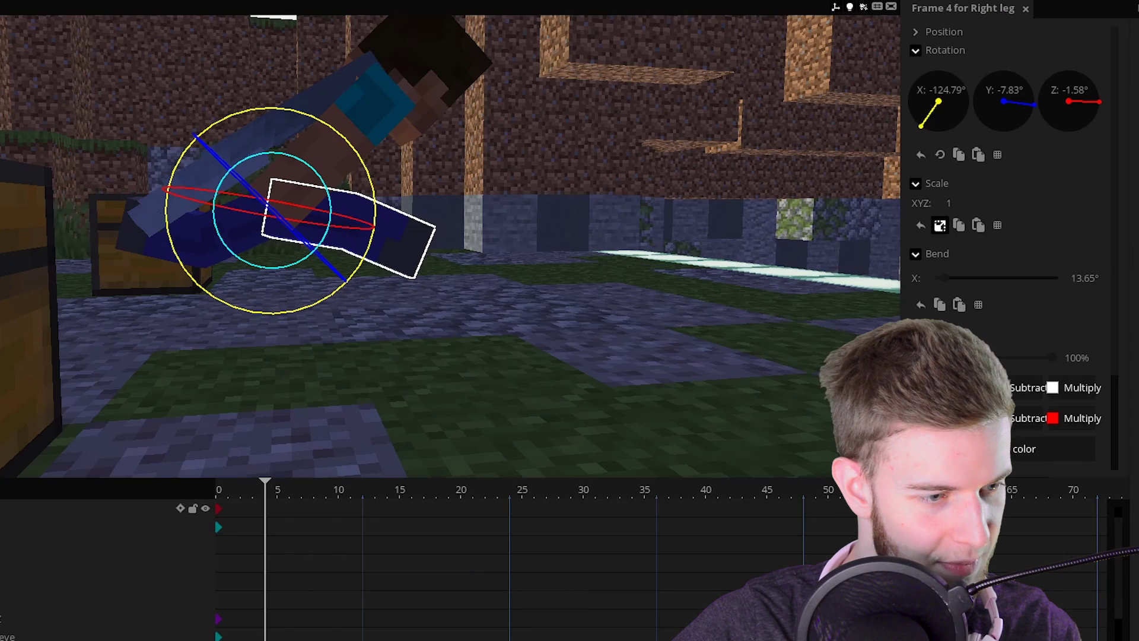
click(291, 333)
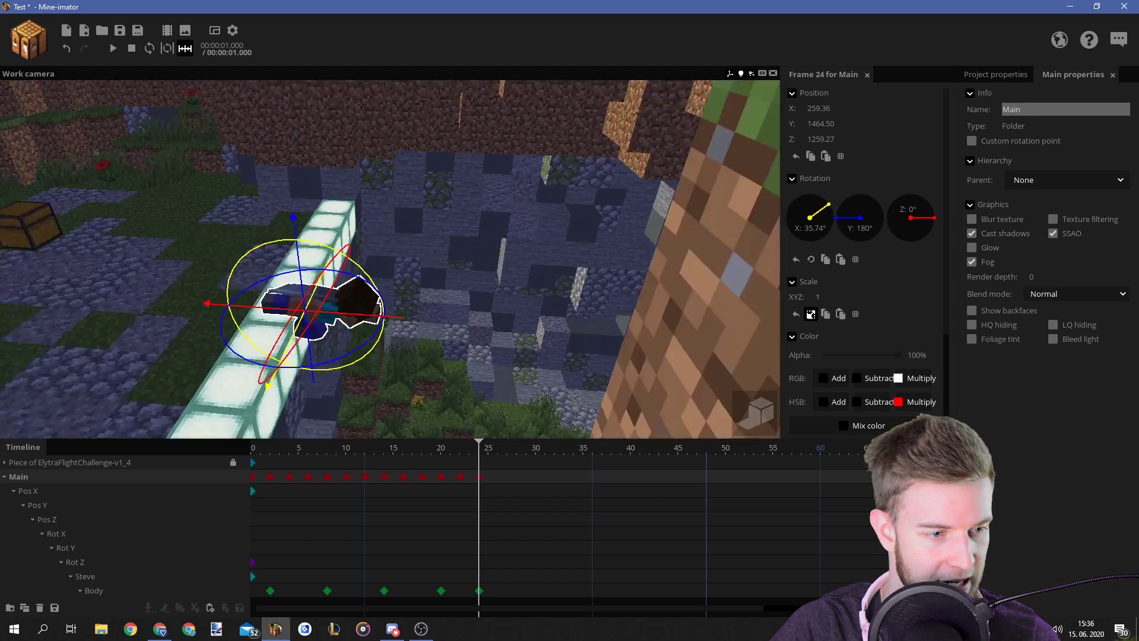
Undo the stray Pos X selection and add a Pos Z keyframe at frame 24
right_drag(381, 388, 382, 388)
click(36, 492)
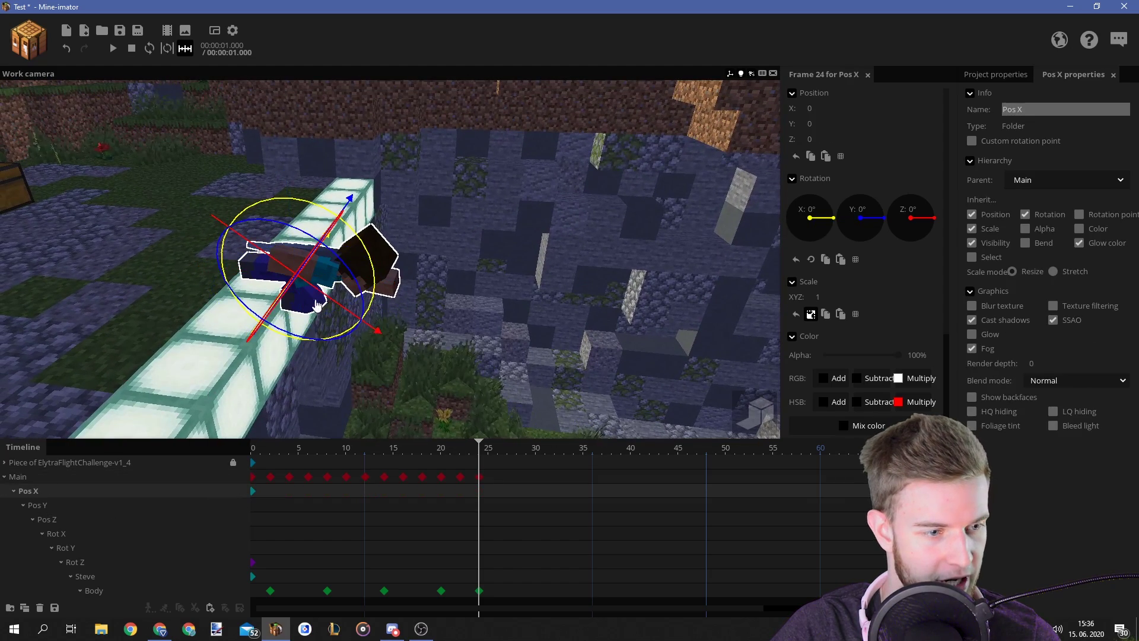
key(ctrl+z)
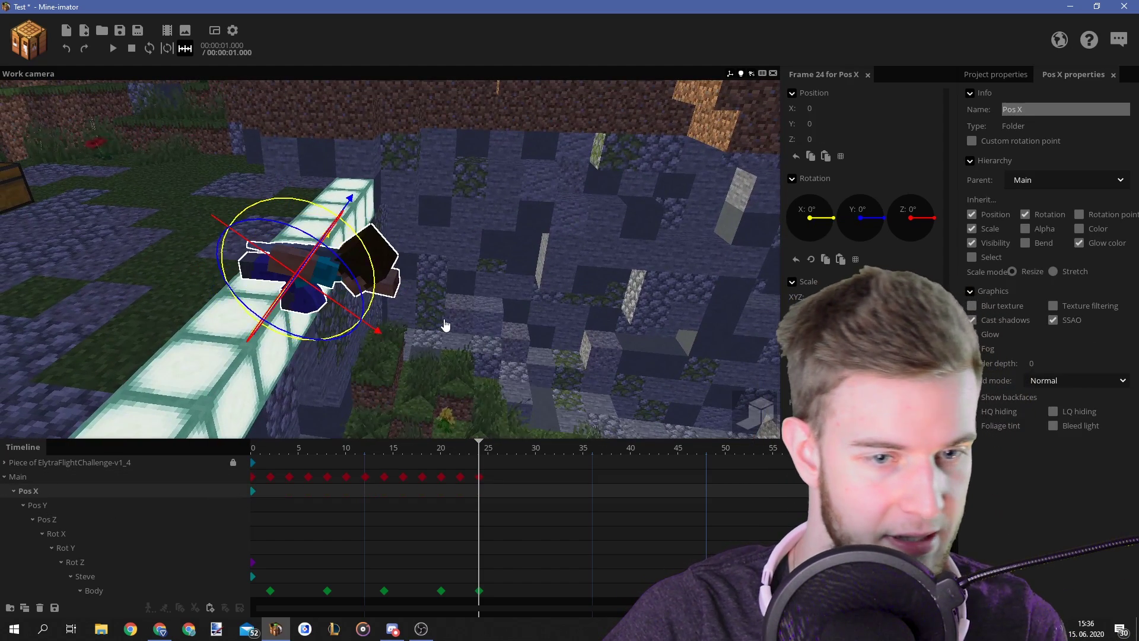
key(ctrl+z)
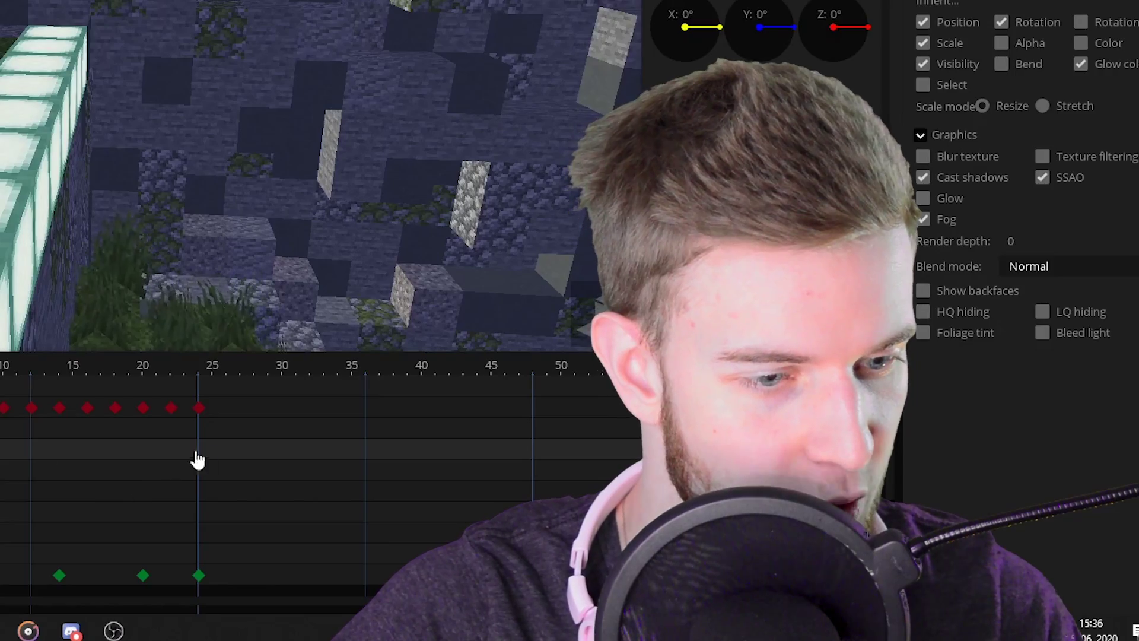
click(479, 505)
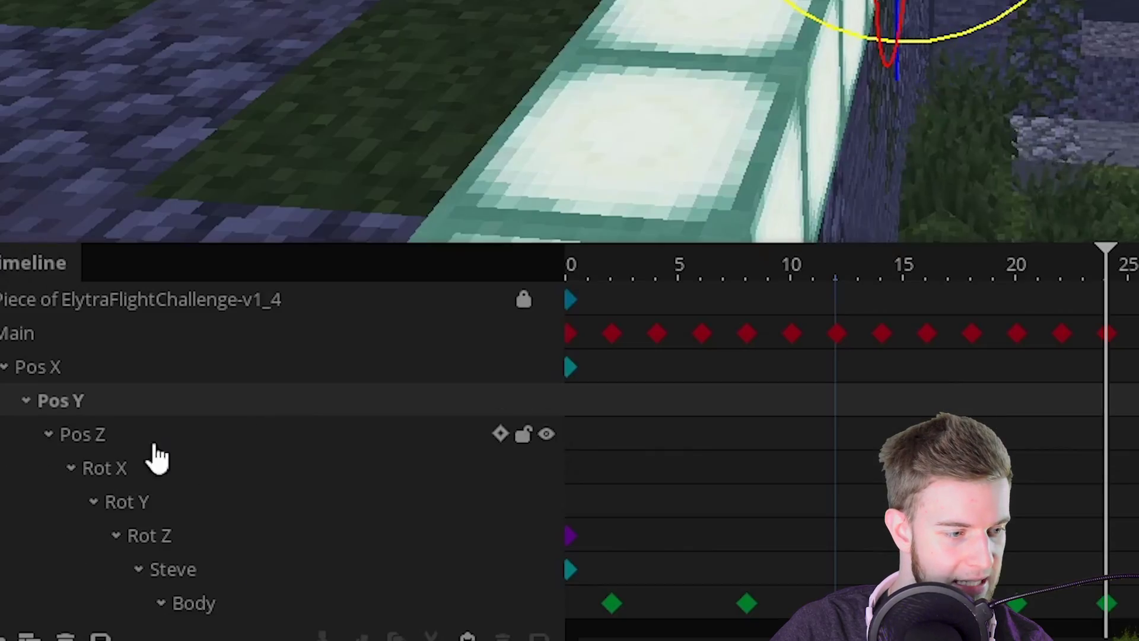
click(121, 439)
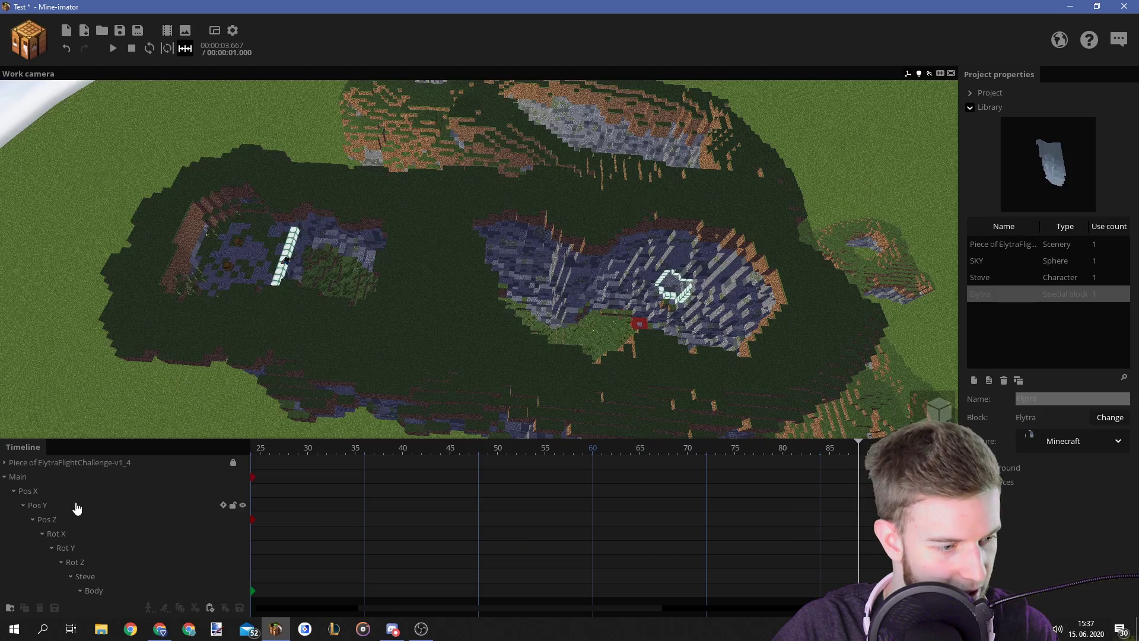
Give the Pos Z keyframe at frame 88 an Ease out (sine) transition
click(53, 519)
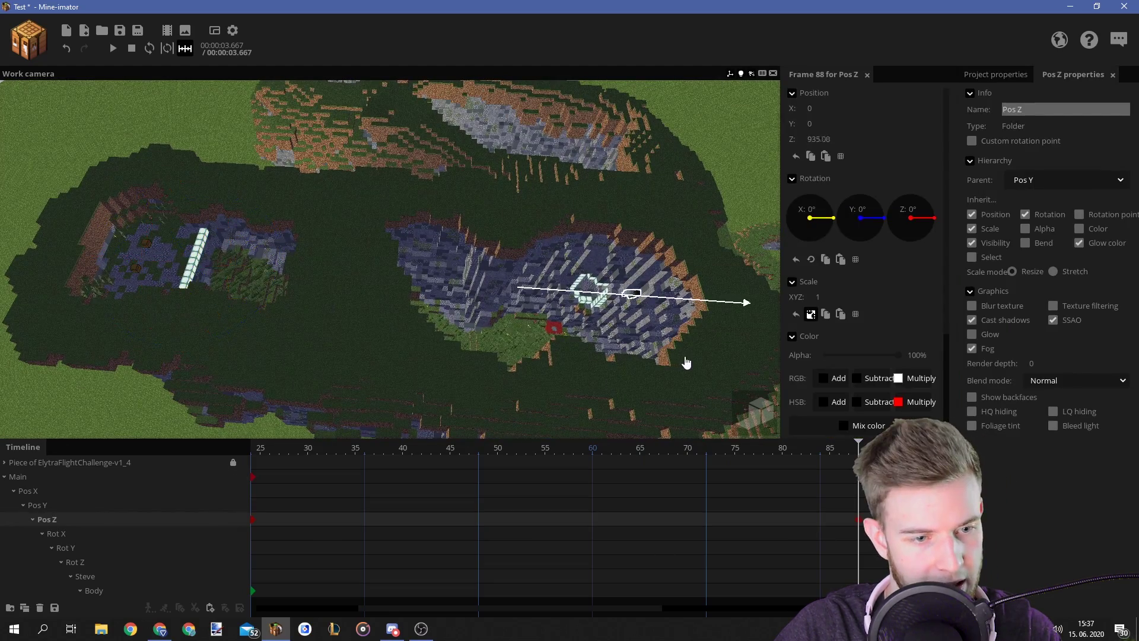
right_drag(687, 362, 765, 341)
scroll(922, 402, down, 2)
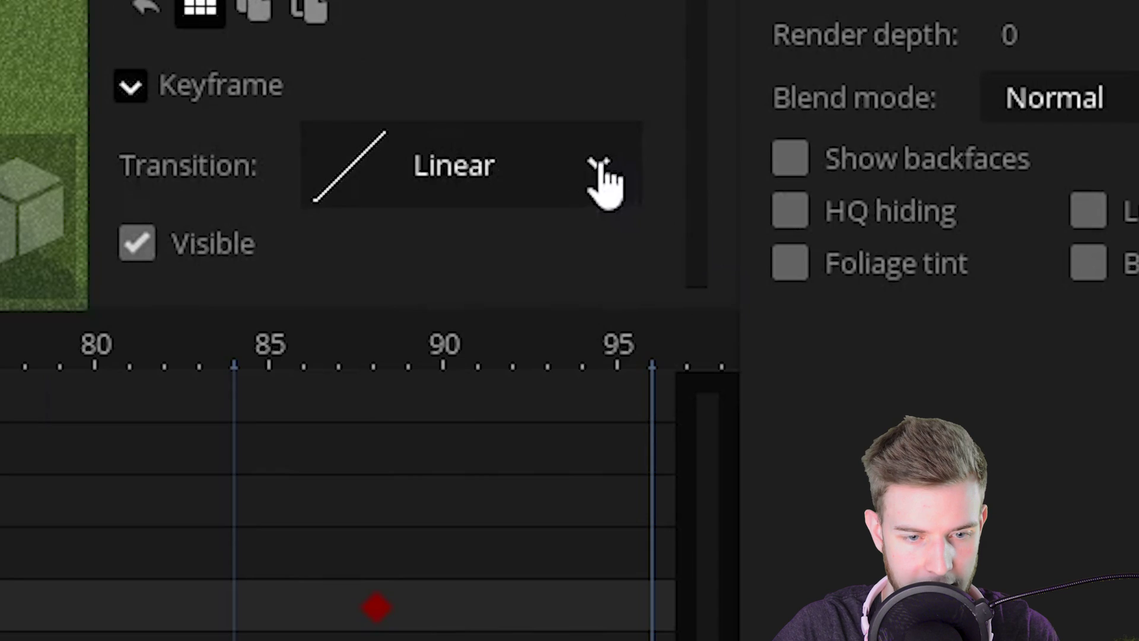
click(602, 178)
drag(623, 382, 611, 561)
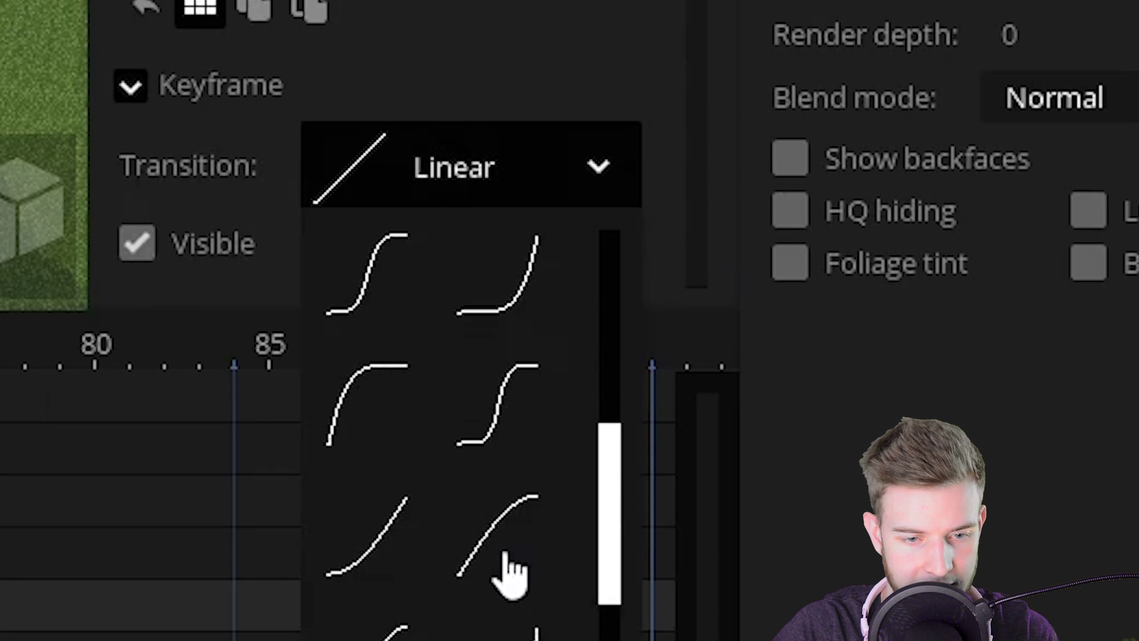
click(521, 590)
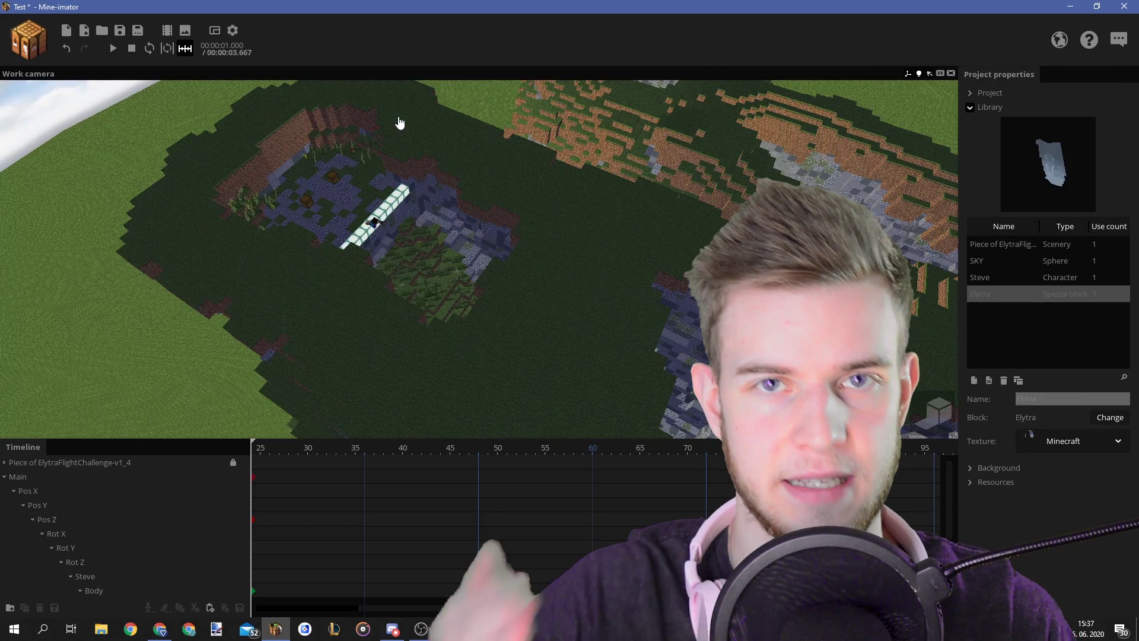
Save the project and reselect the Pos Z keyframe at frame 88
key(ctrl+s)
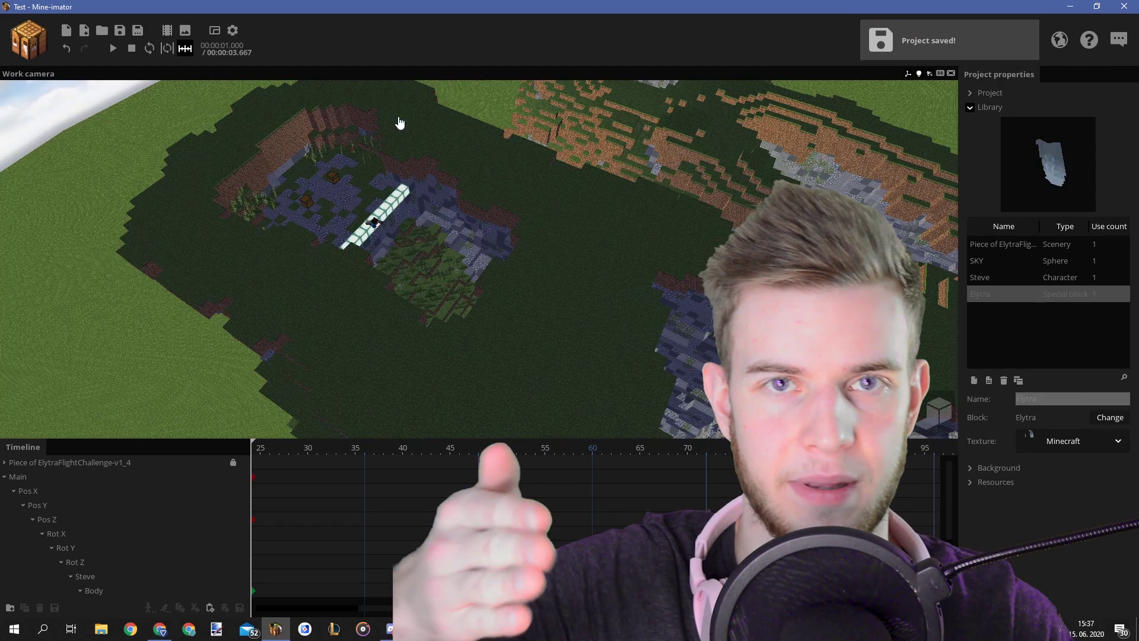
right_drag(399, 122, 404, 124)
click(597, 519)
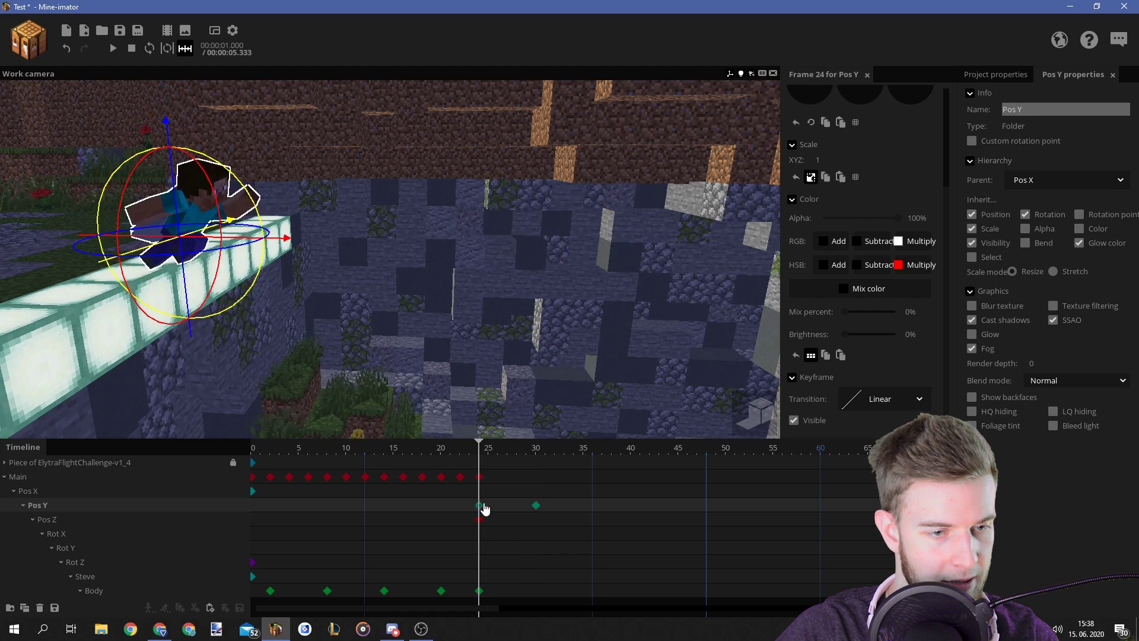
Move the Pos Z keyframe from frame 65 to 71 and switch it to another ease-out curve
click(883, 398)
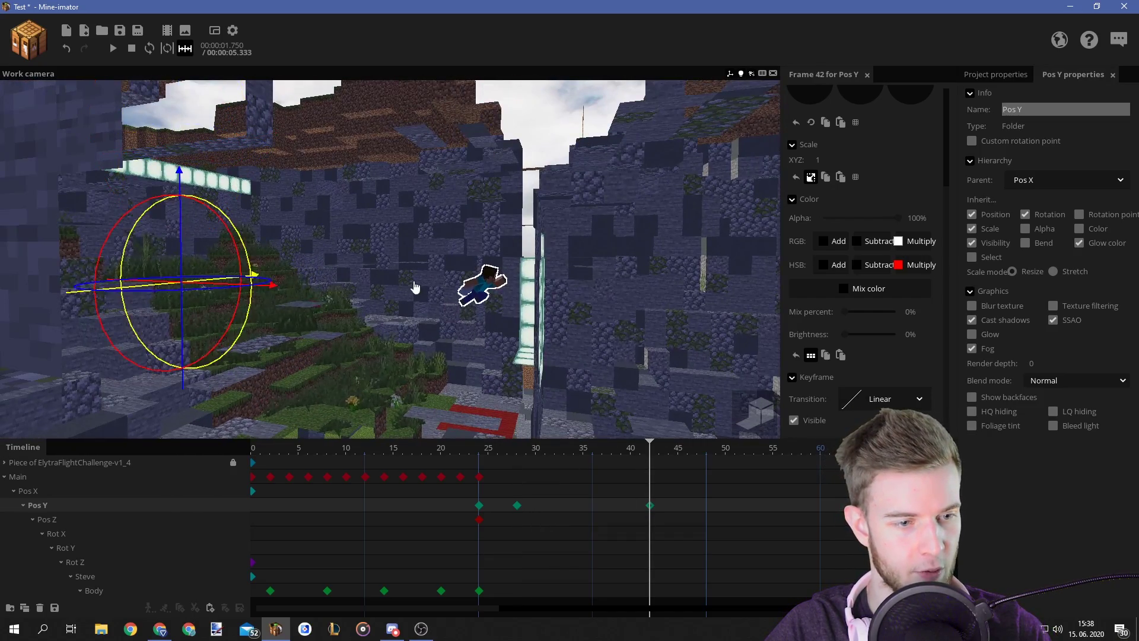
right_drag(467, 273, 584, 263)
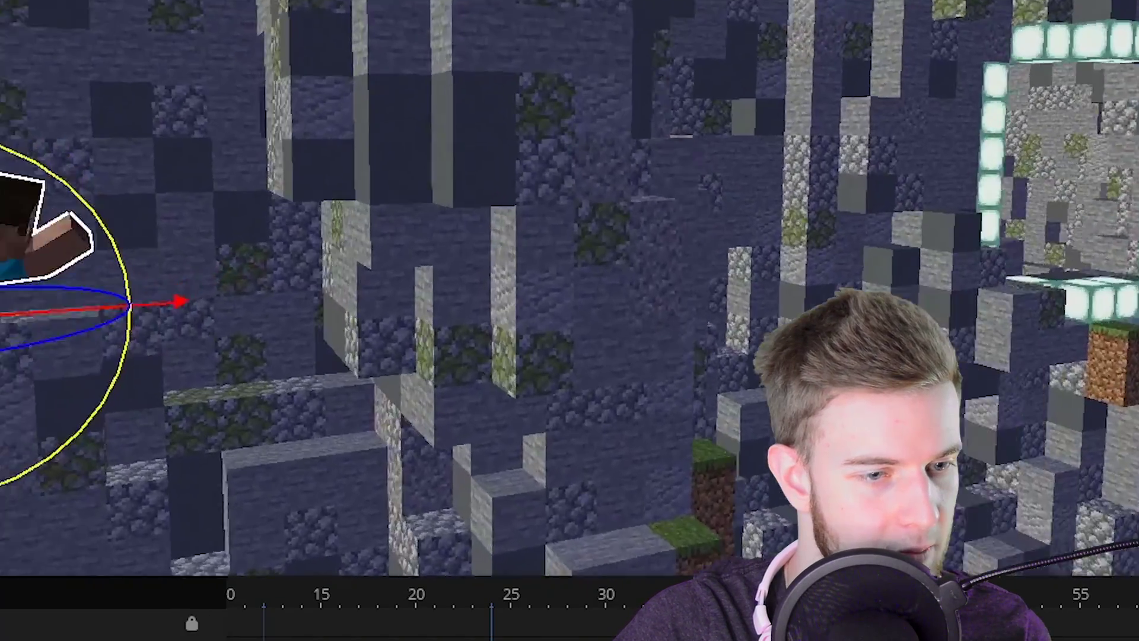
drag(772, 519, 829, 521)
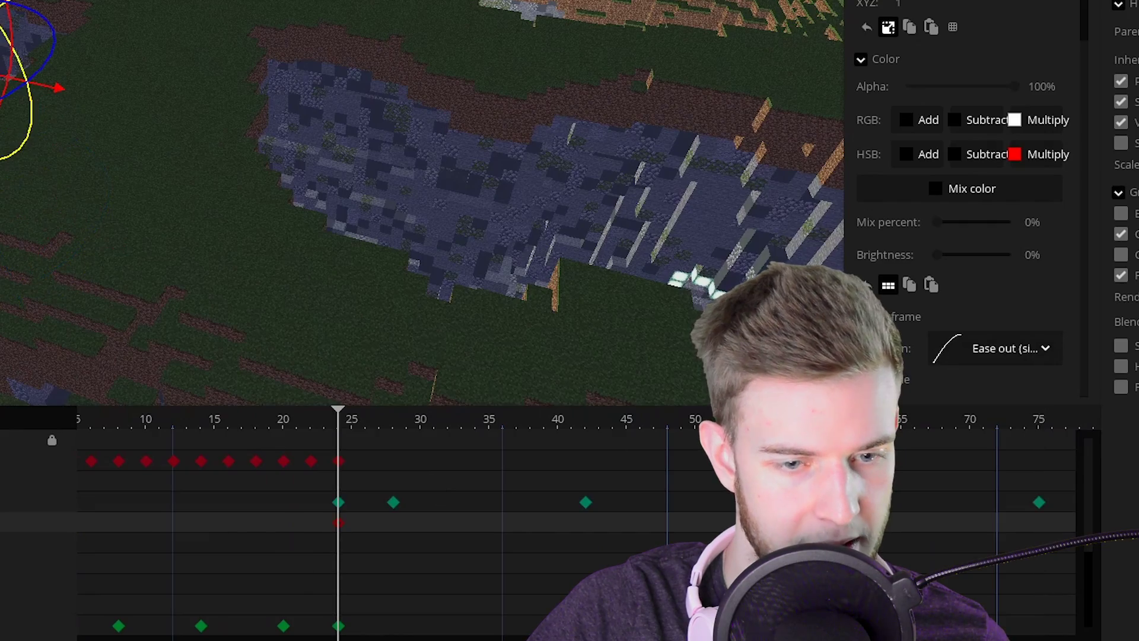
click(1002, 444)
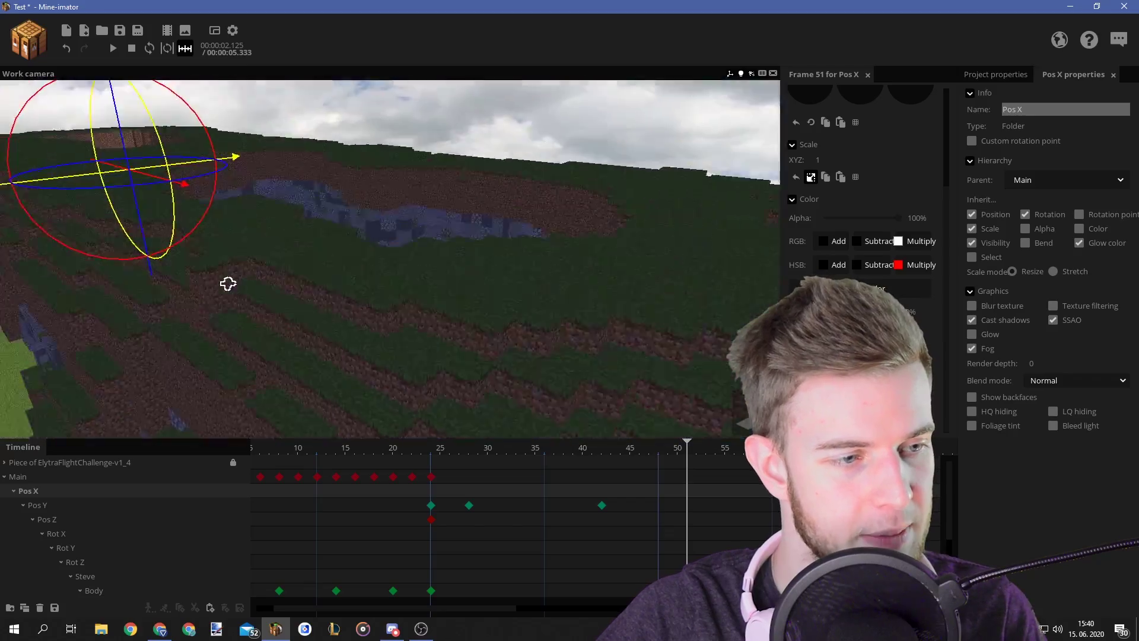
right_drag(227, 285, 144, 191)
Play the animation and shift Steve sideways to line up with the ring
key(space)
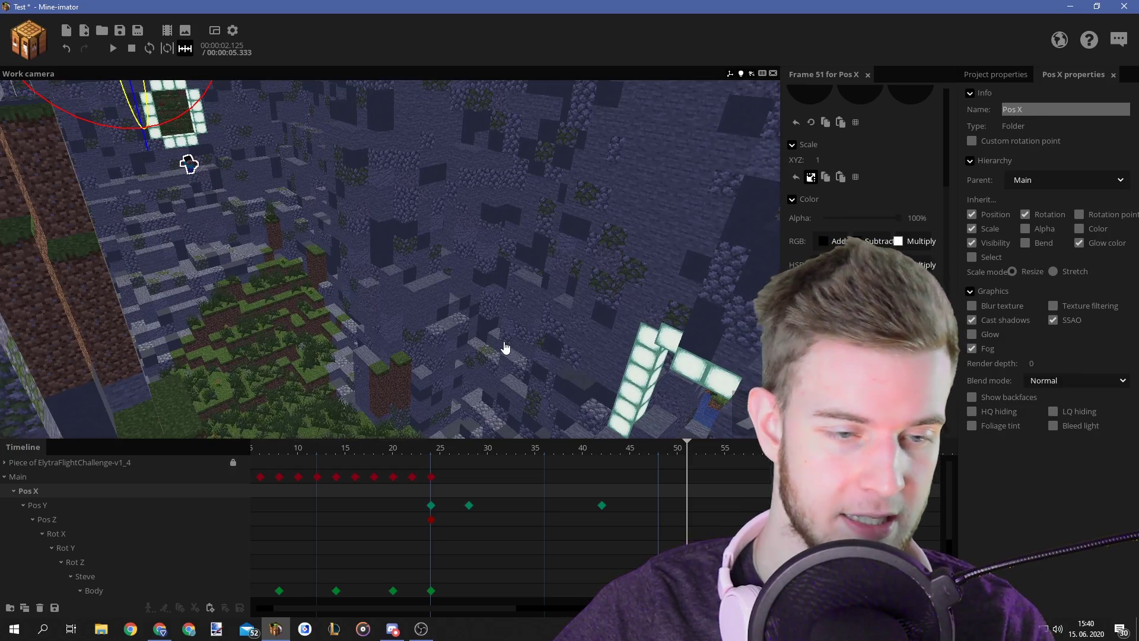
scroll(593, 533, right, 3)
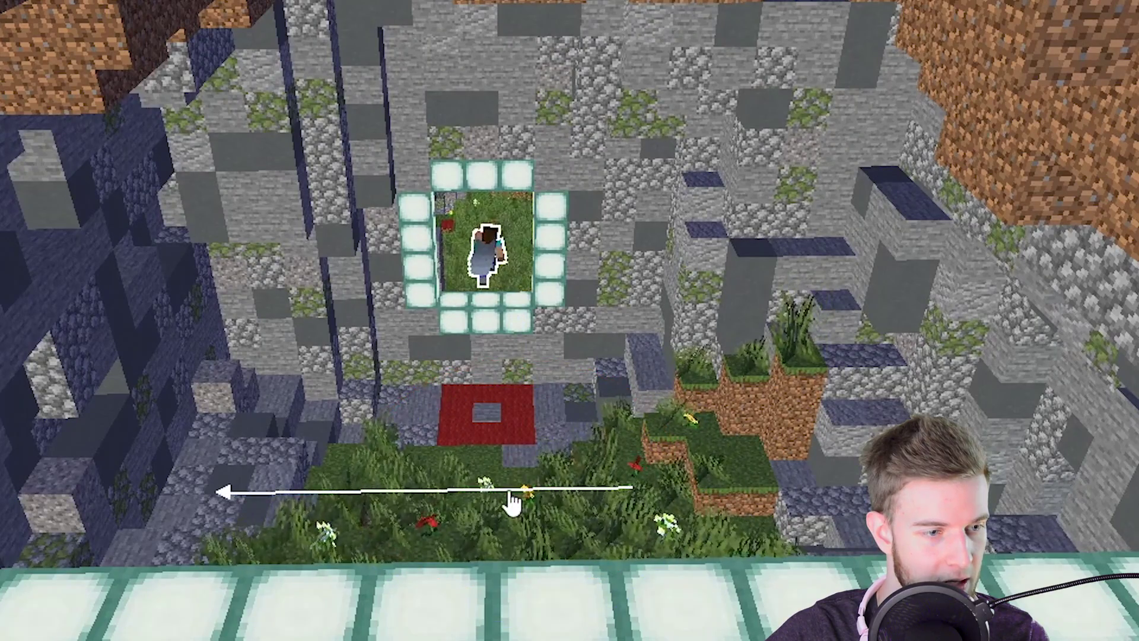
drag(510, 503, 504, 503)
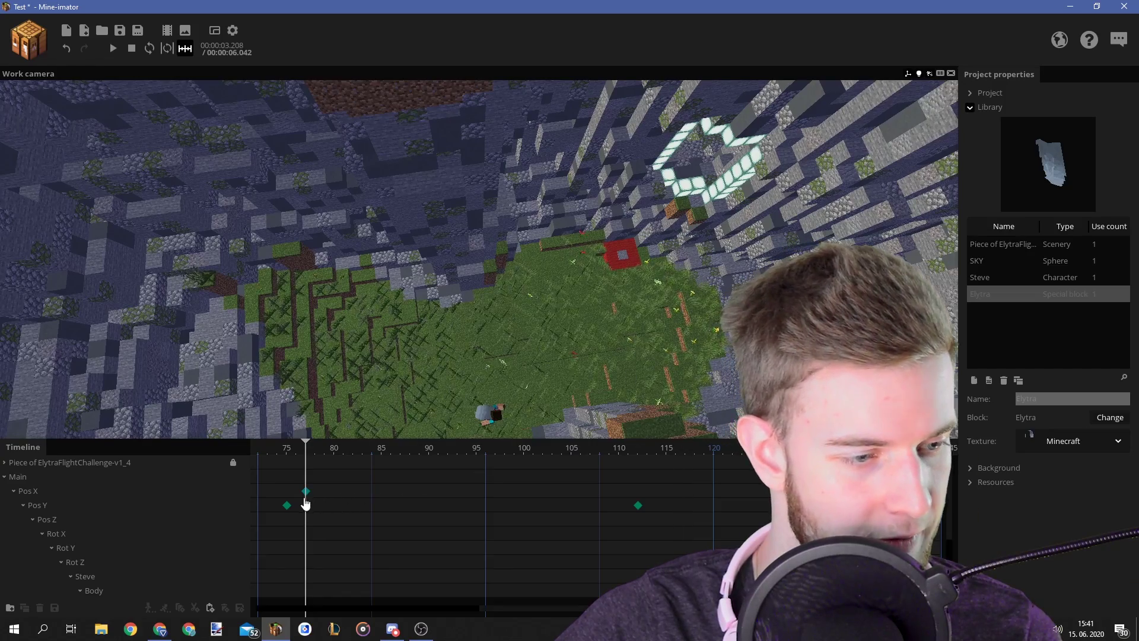
Retime the Pos X keyframe to frame 85 and return to frame 24
drag(306, 493, 381, 491)
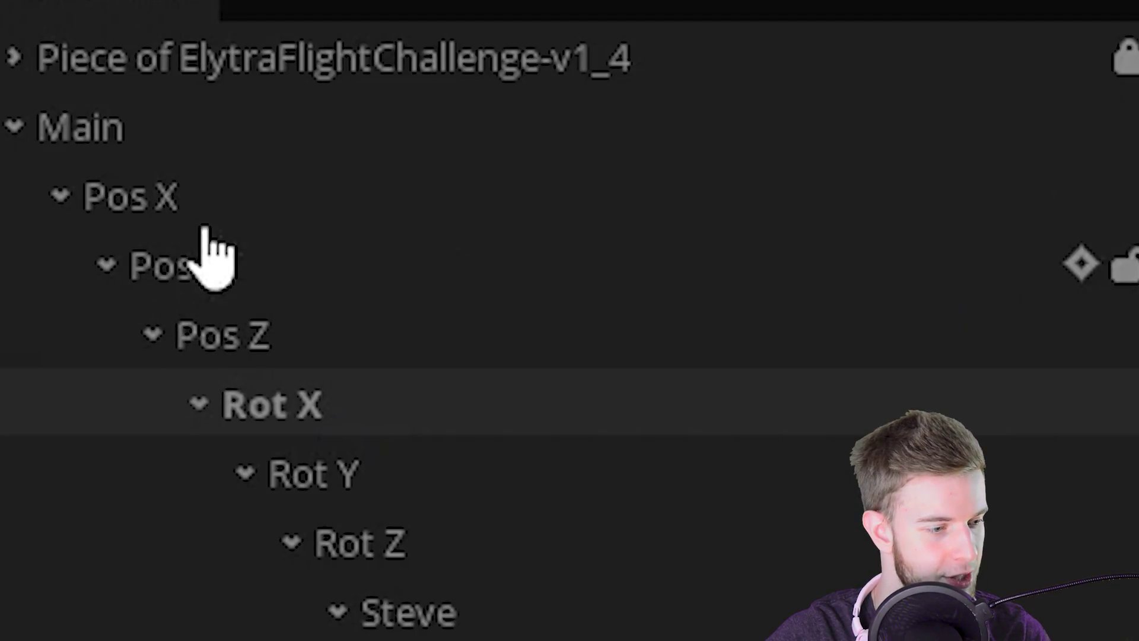
click(205, 228)
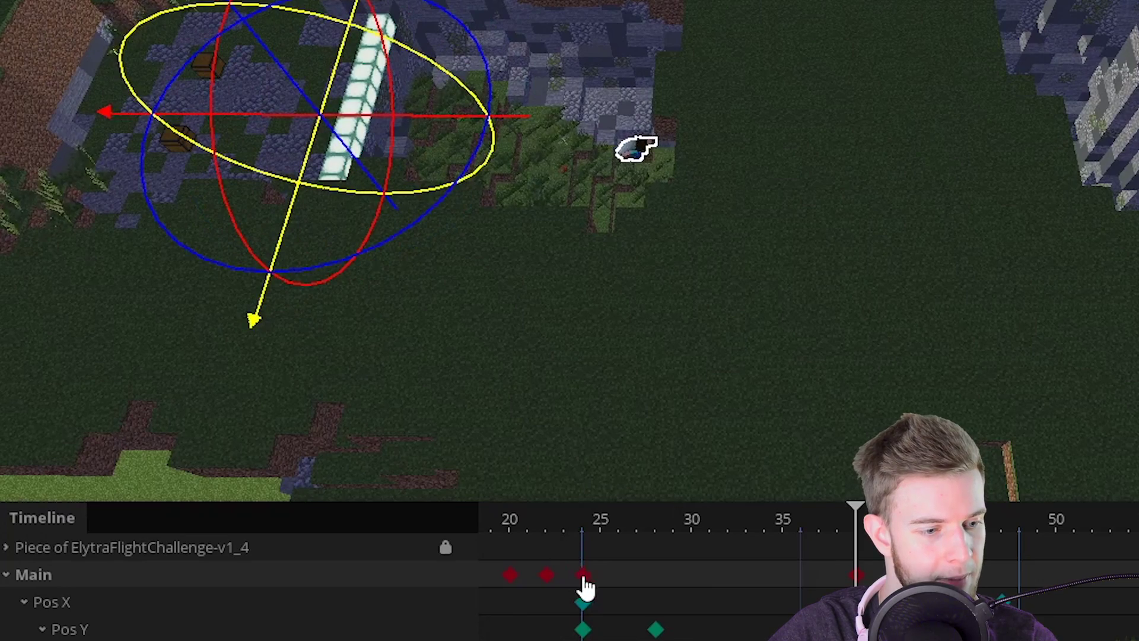
click(584, 576)
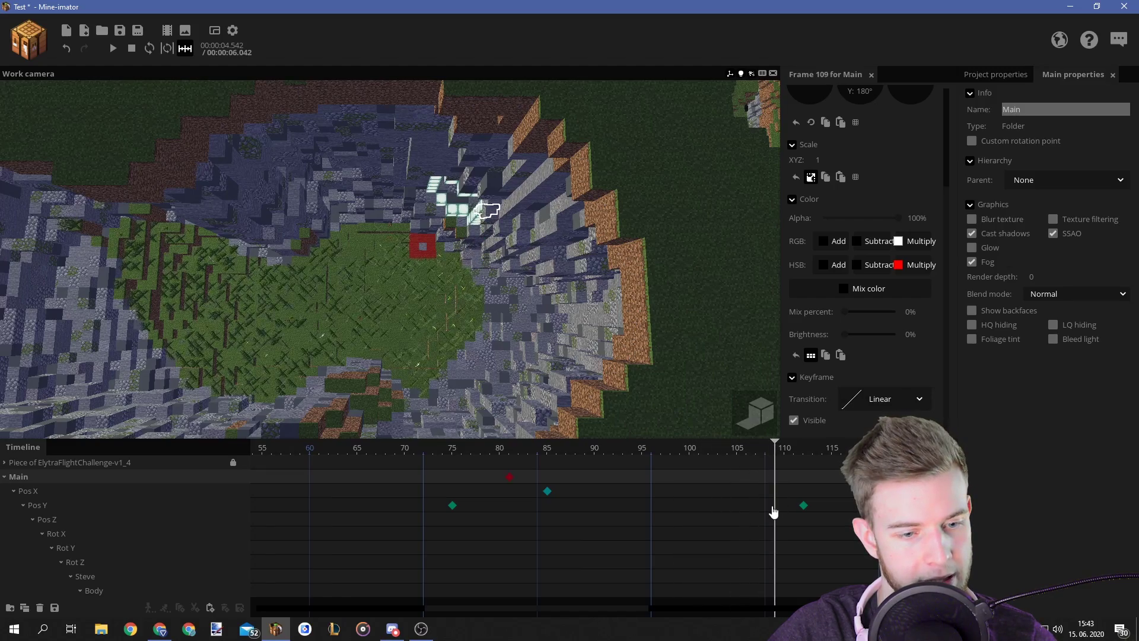
Key Main at frame 110, move the Pos X keyframe to about frame 68, and play back
click(773, 481)
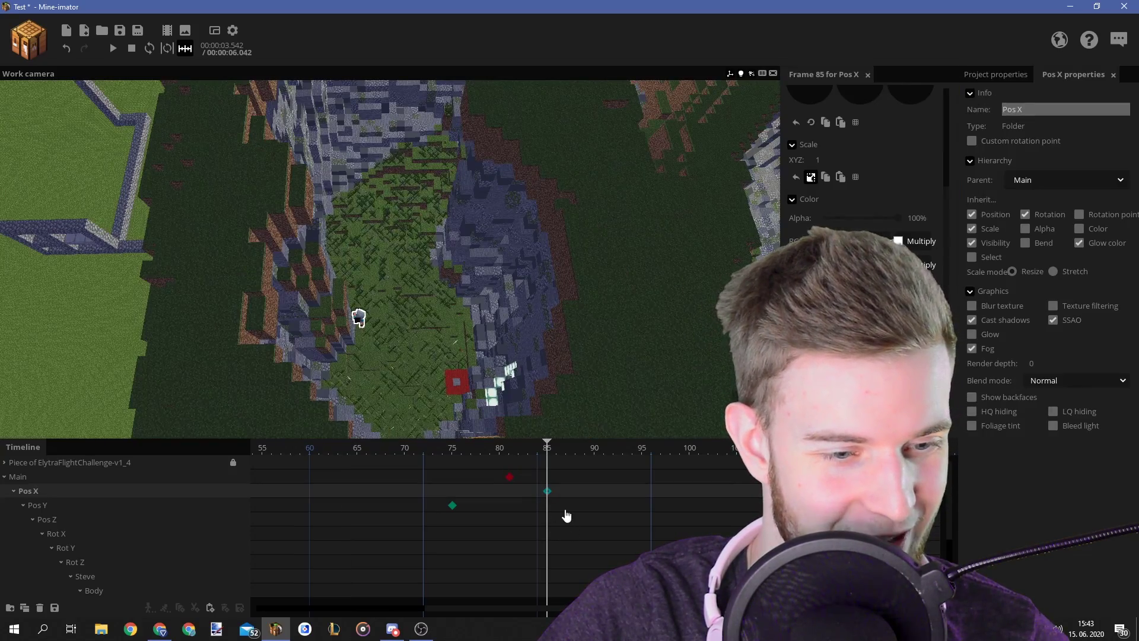
drag(538, 491, 379, 506)
key(space)
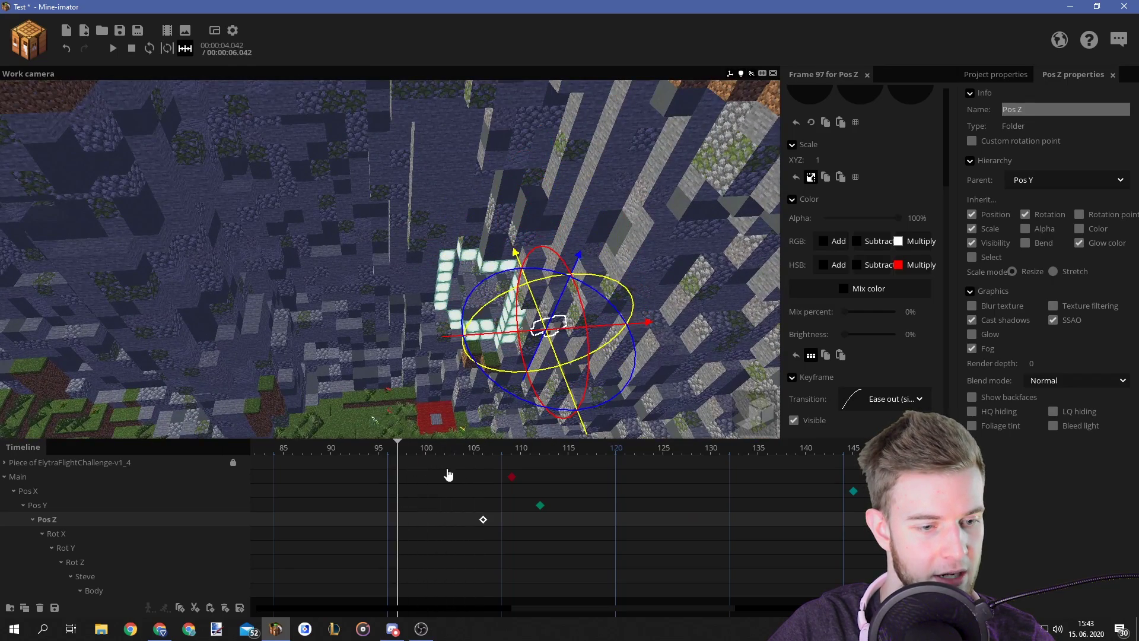
click(511, 478)
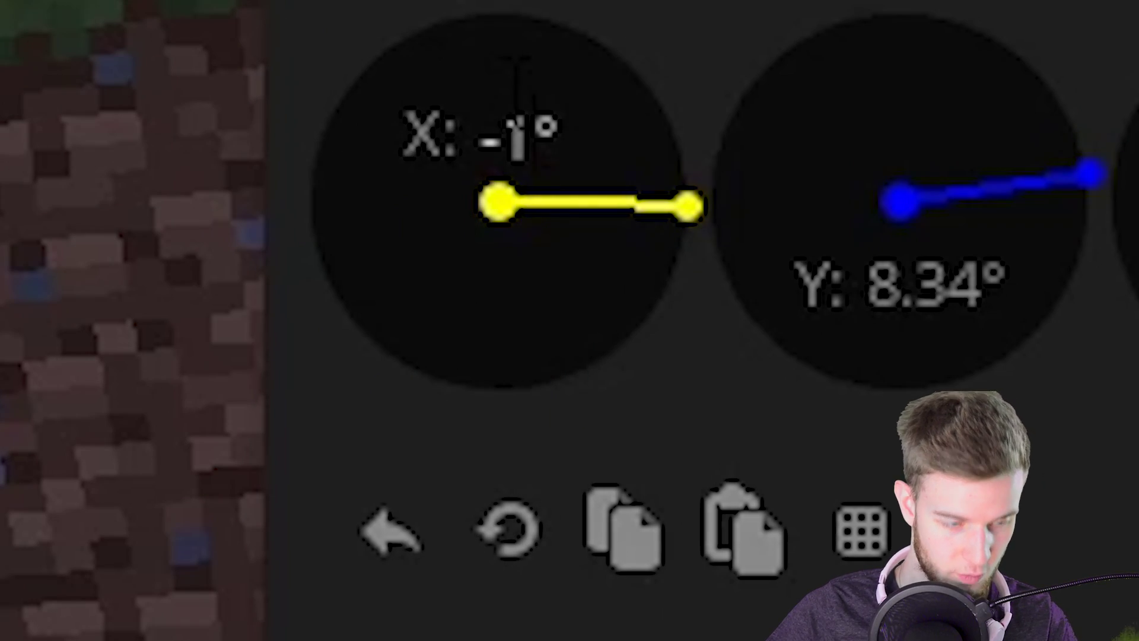
Flip Steve's X rotation to -180°, tilt him diagonally, and ease out the turn
text(80)
key(Return)
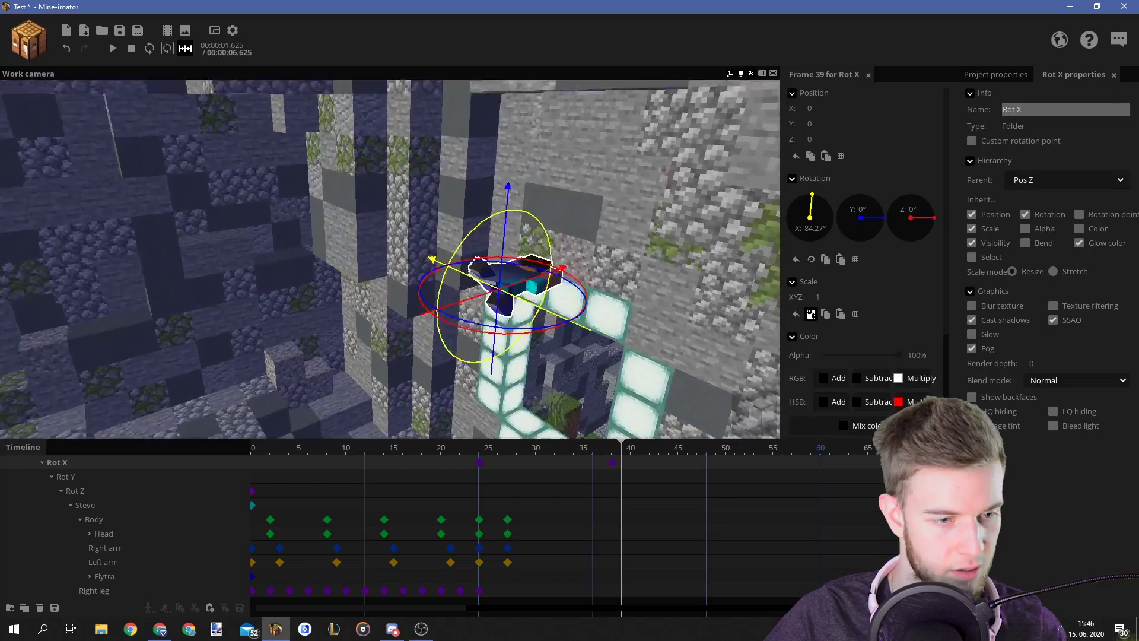
right_drag(401, 290, 400, 290)
drag(400, 290, 433, 388)
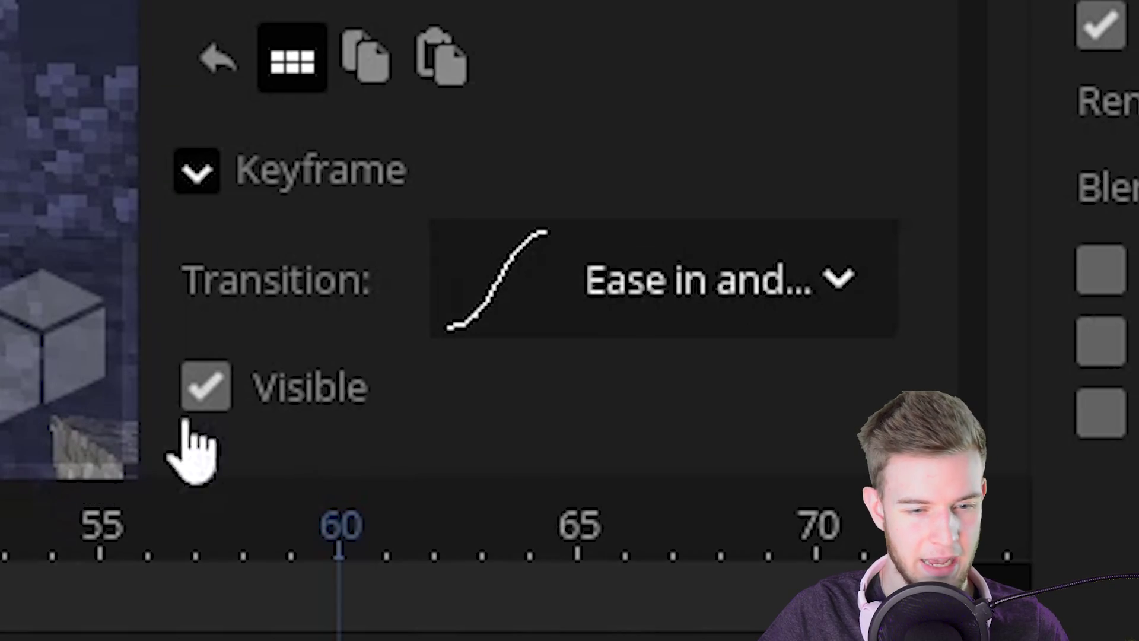
click(712, 279)
click(724, 521)
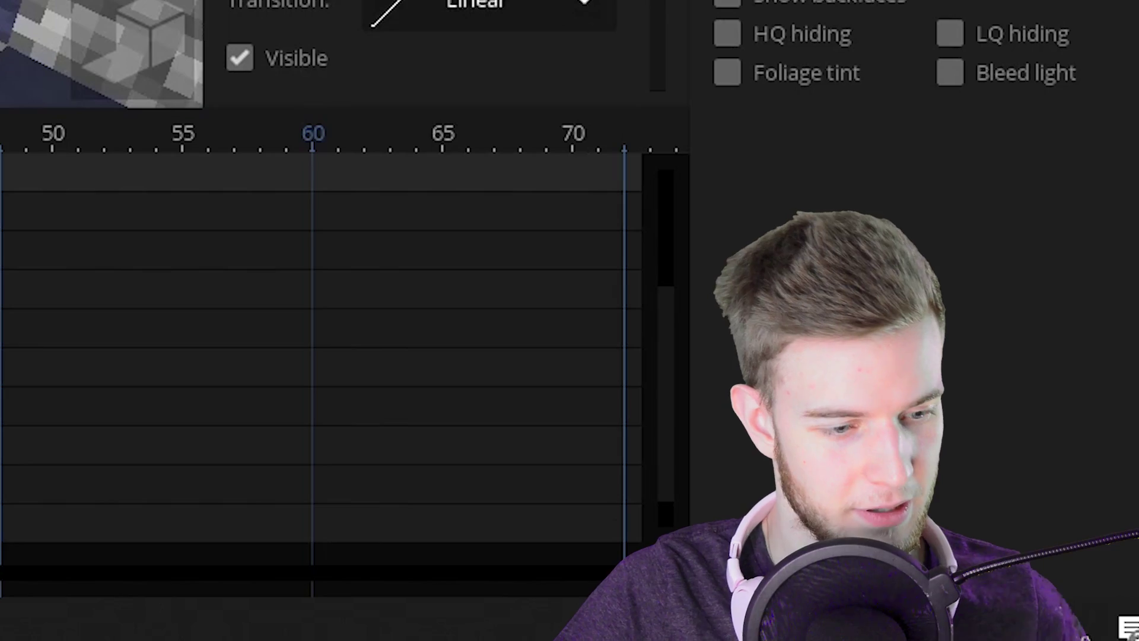
Rotate Steve further along his flight path toward the rings
scroll(320, 355, right, 5)
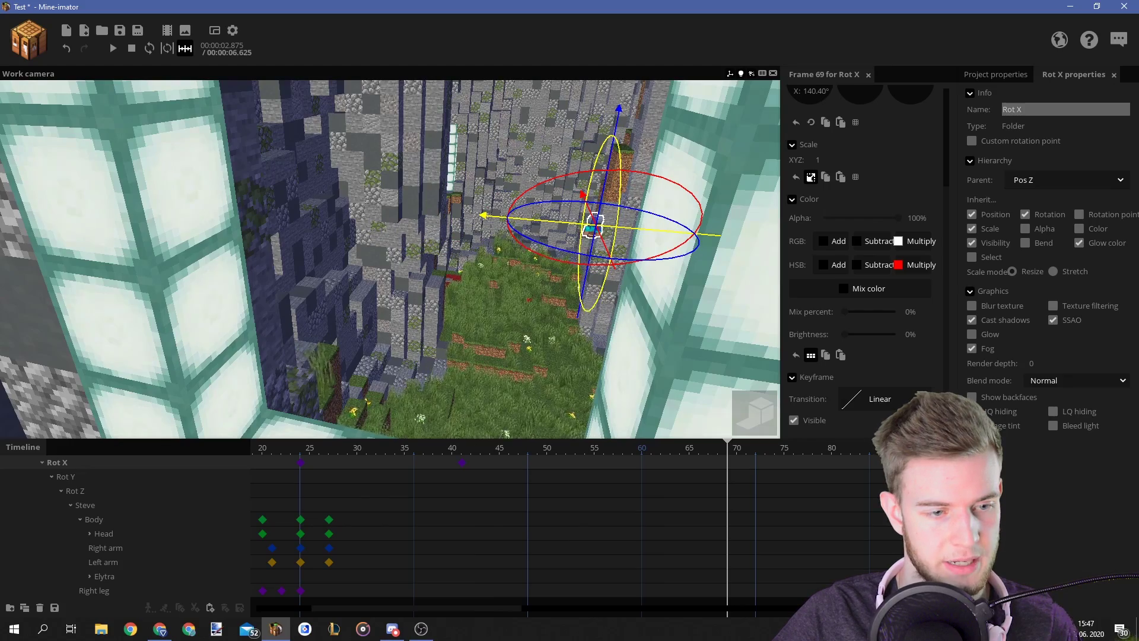
right_drag(593, 226, 538, 263)
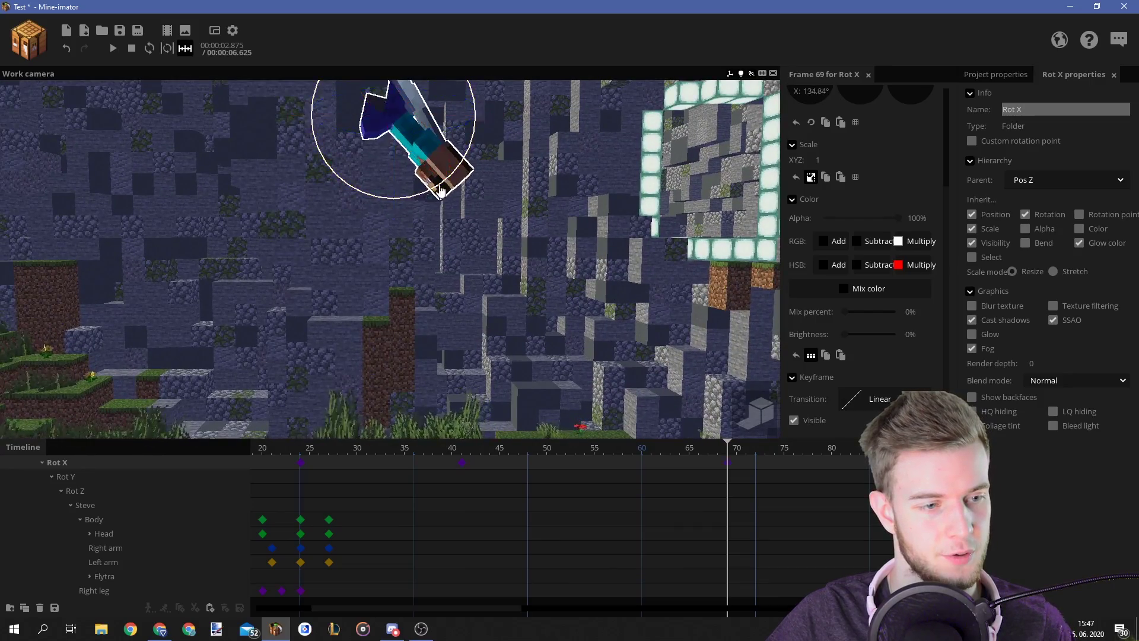
drag(440, 190, 522, 151)
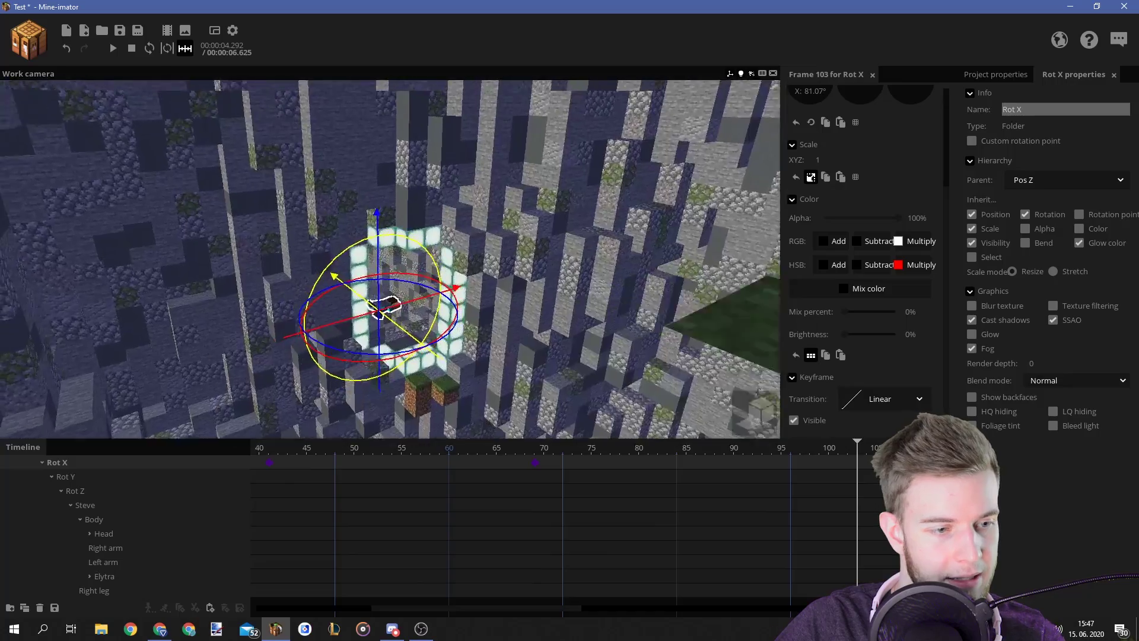
scroll(516, 326, up, 5)
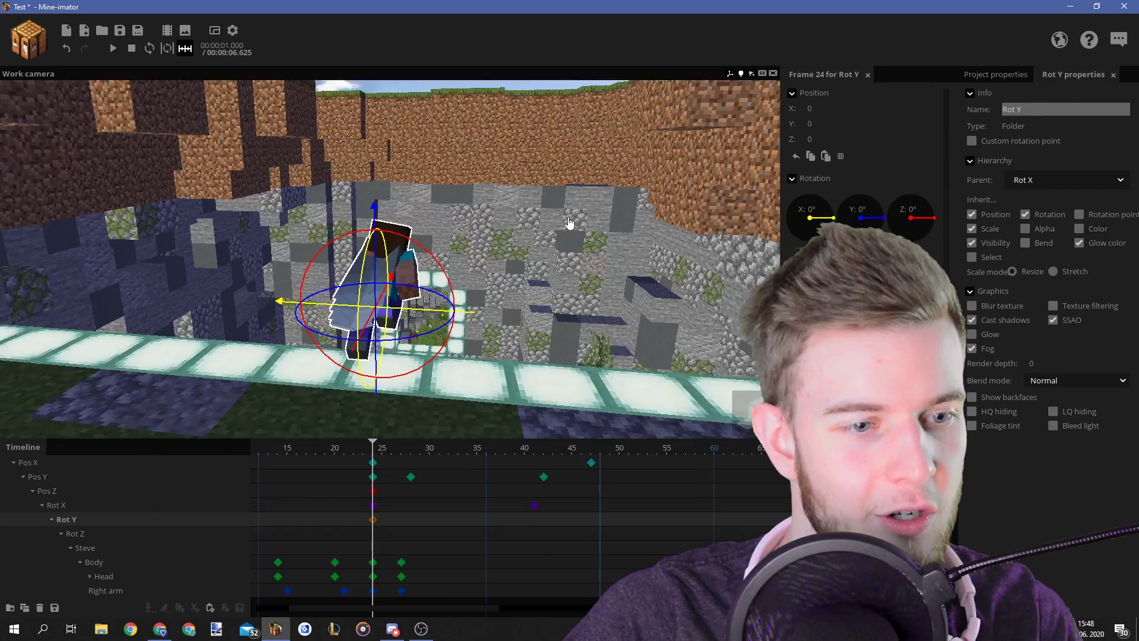
Play back the flight, then turn the Rot Y folder slightly to key Steve's turn at frame 128
right_drag(568, 223, 568, 223)
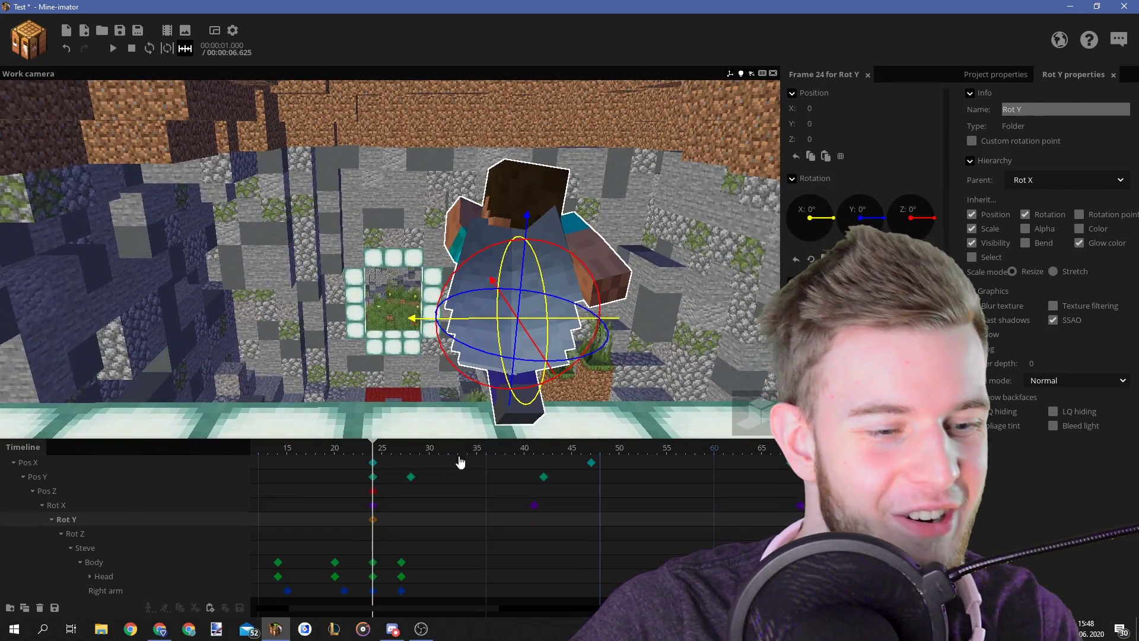
key(space)
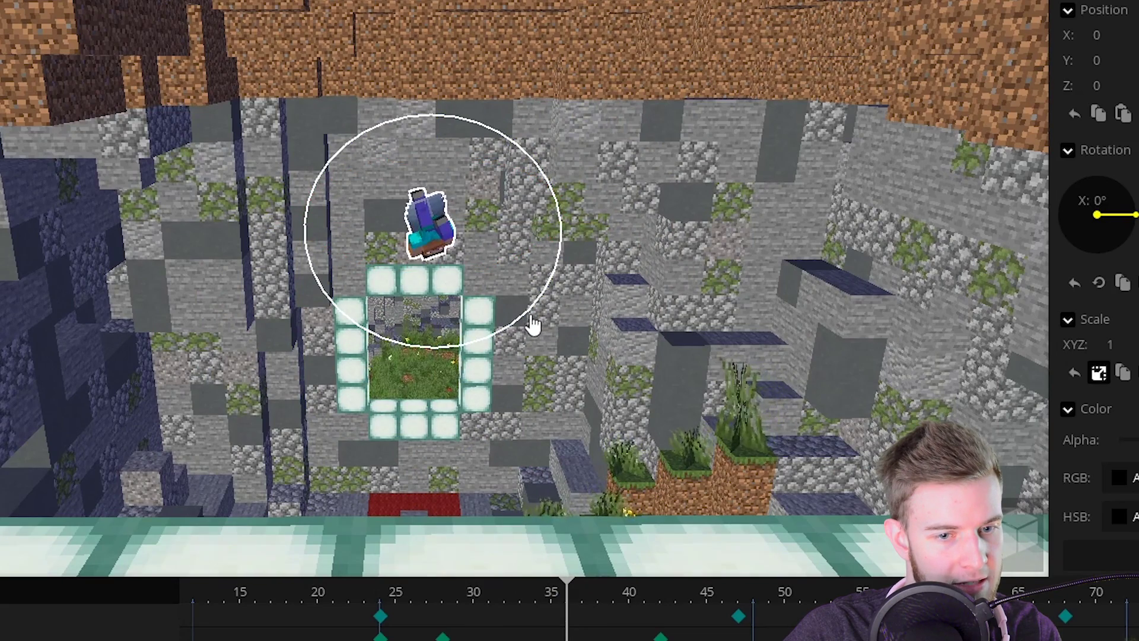
key(space)
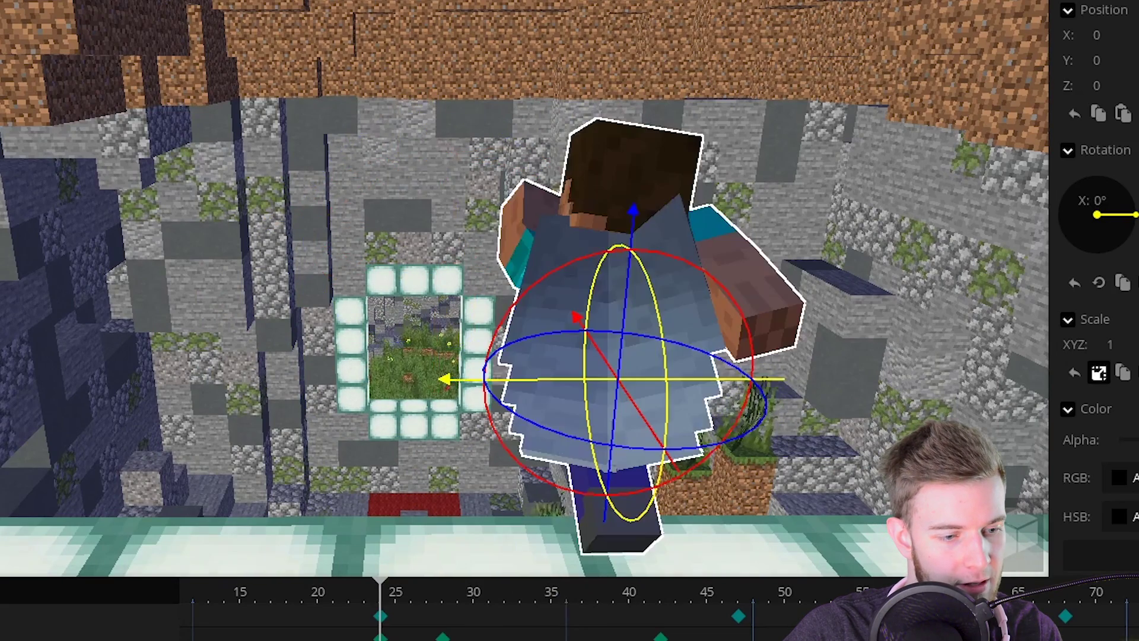
click(794, 636)
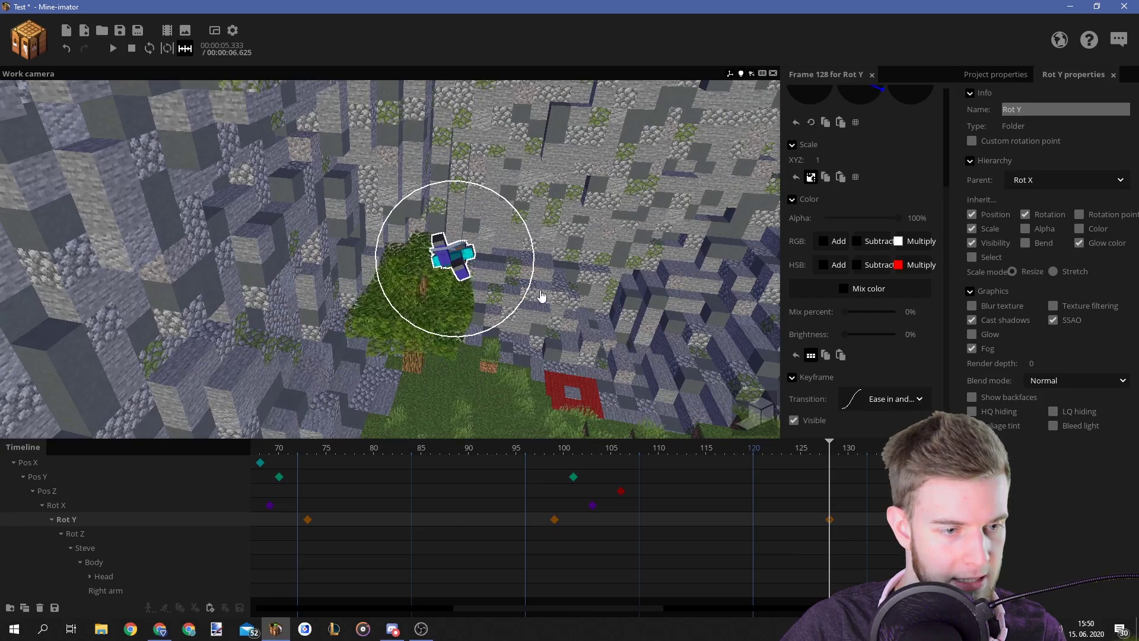
drag(542, 295, 543, 296)
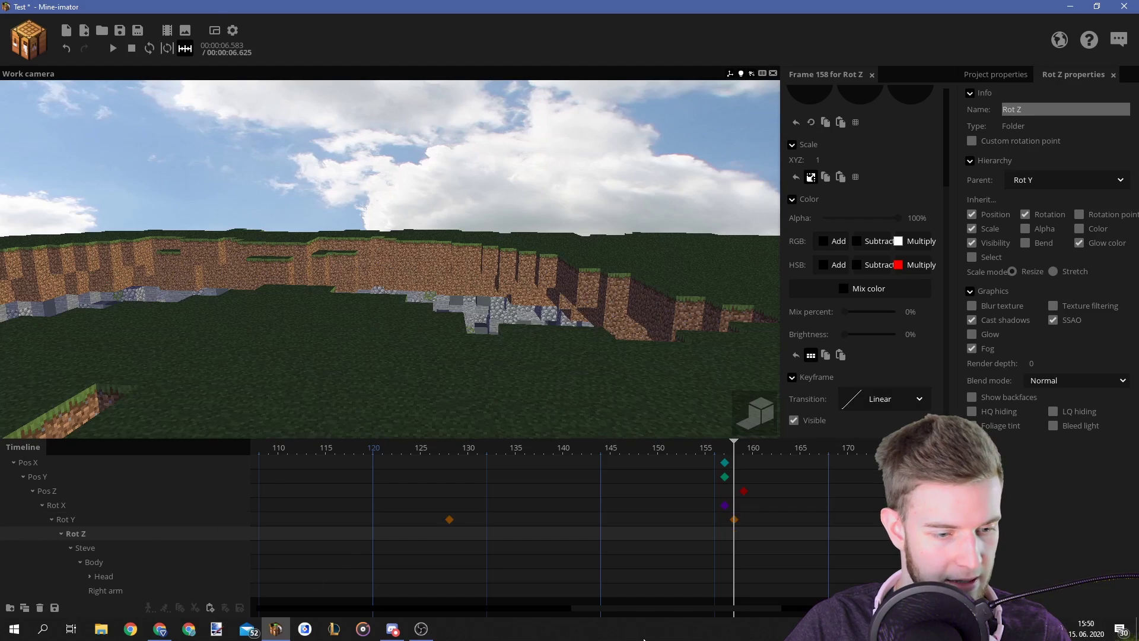
Roll Steve around Z and key the Rot Z track from frame 33, facing the ring
drag(643, 640, 519, 629)
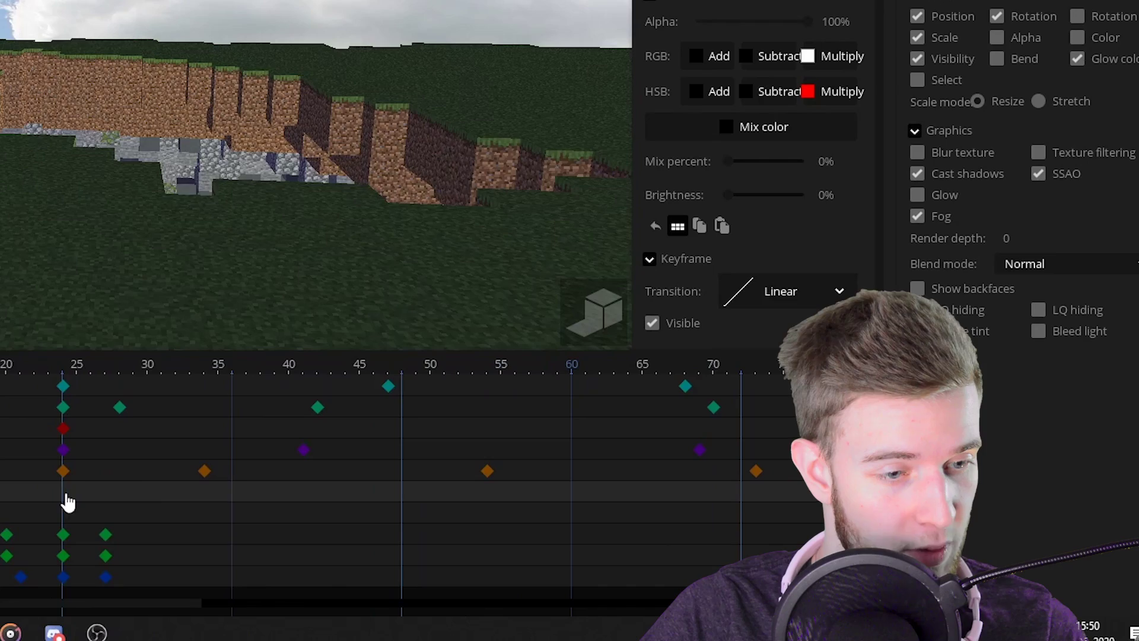
right_drag(380, 297, 223, 266)
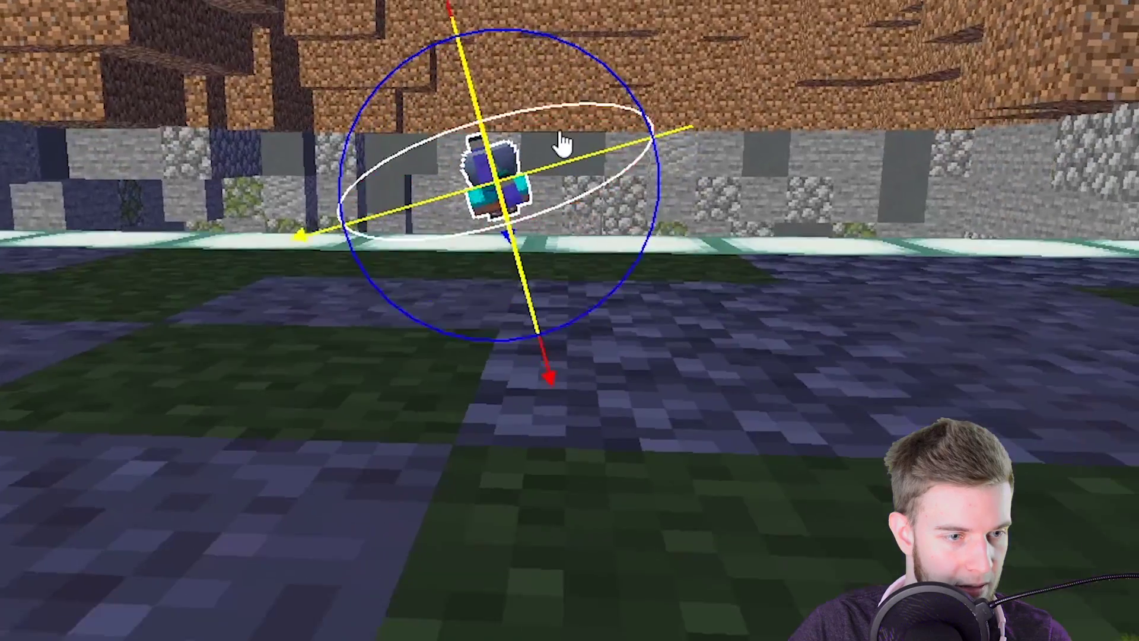
drag(562, 142, 570, 122)
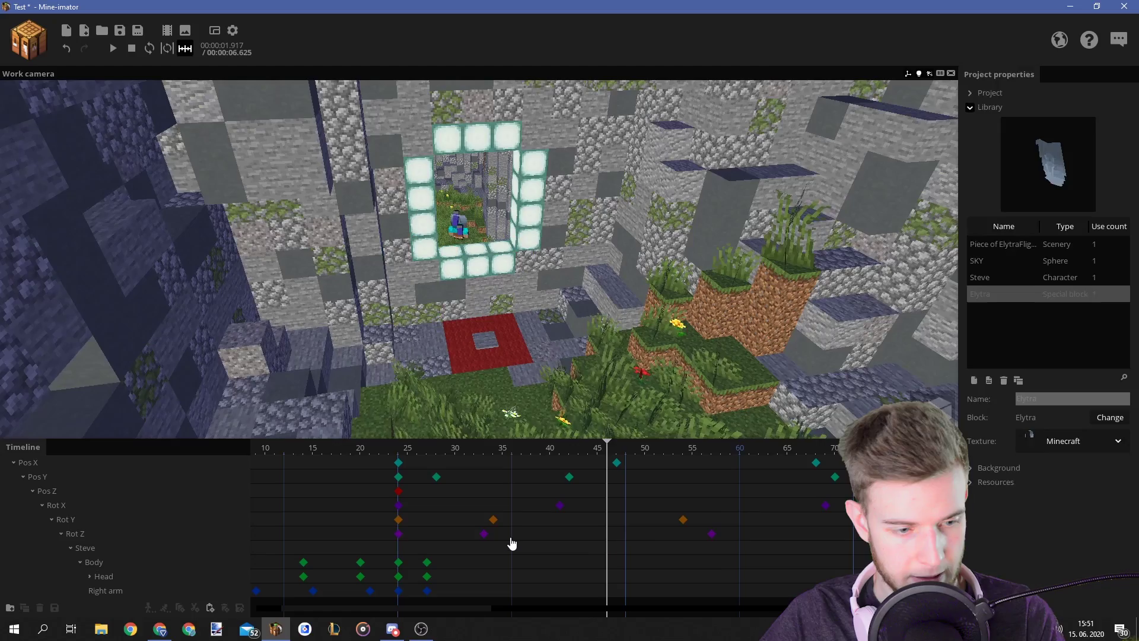
click(485, 535)
right_drag(385, 267, 380, 296)
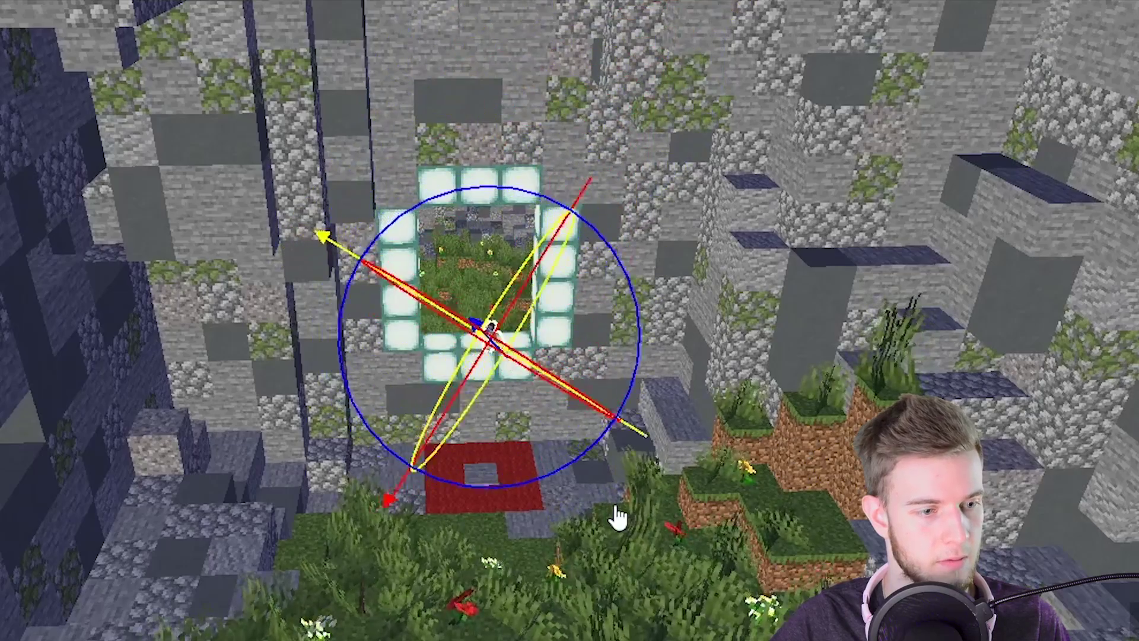
right_drag(617, 516, 419, 269)
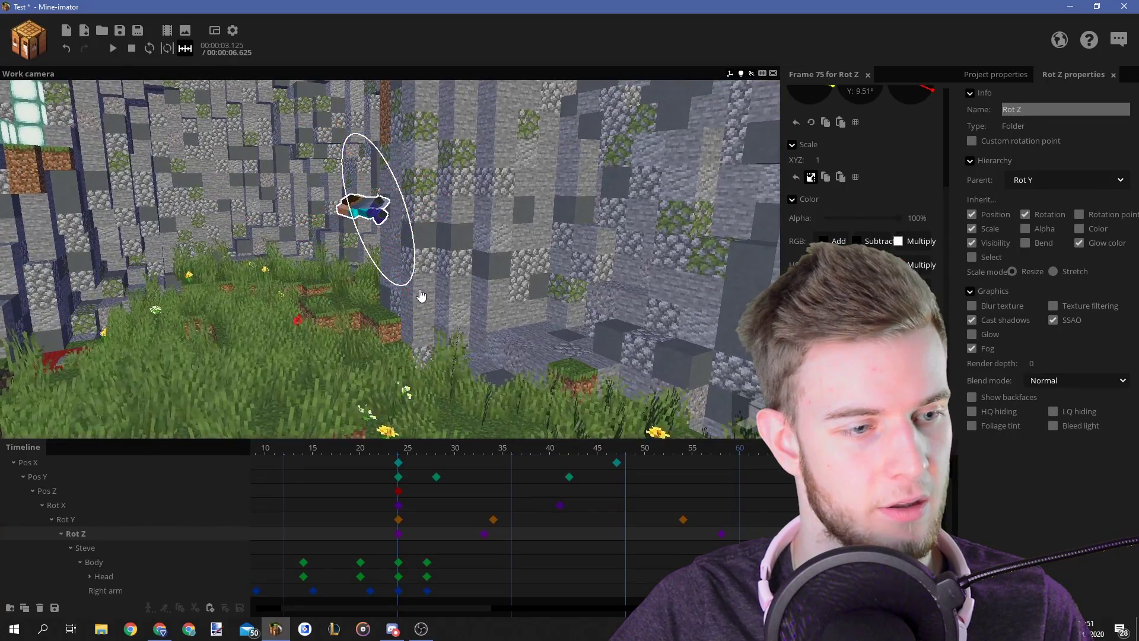
click(719, 534)
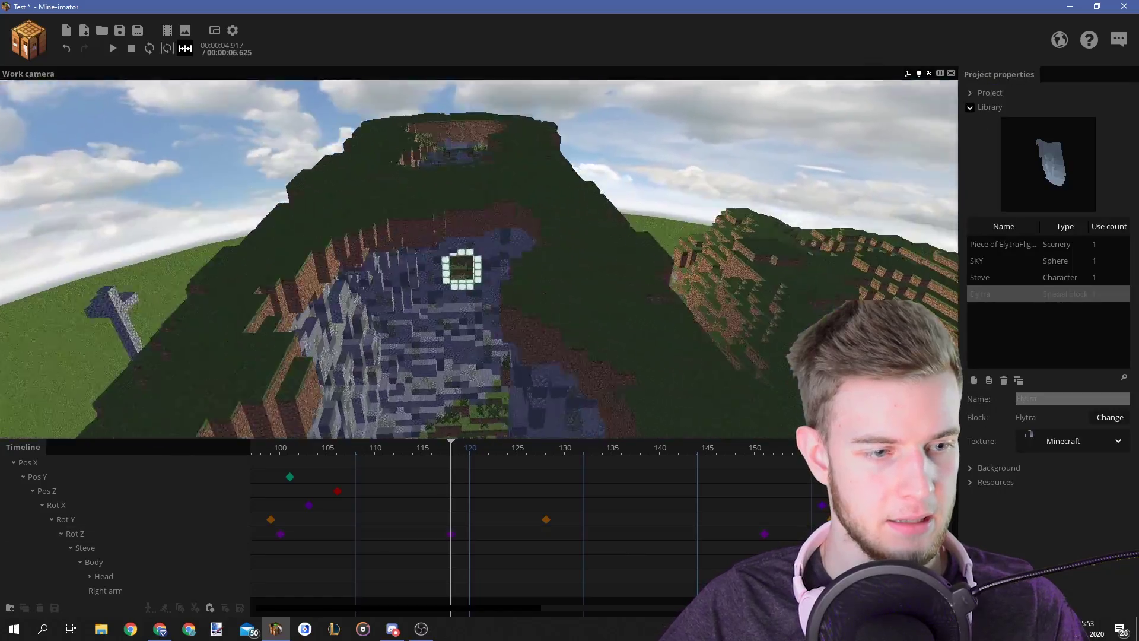
Fly the view down over the landscape above gliding Steve
right_drag(148, 396, 148, 396)
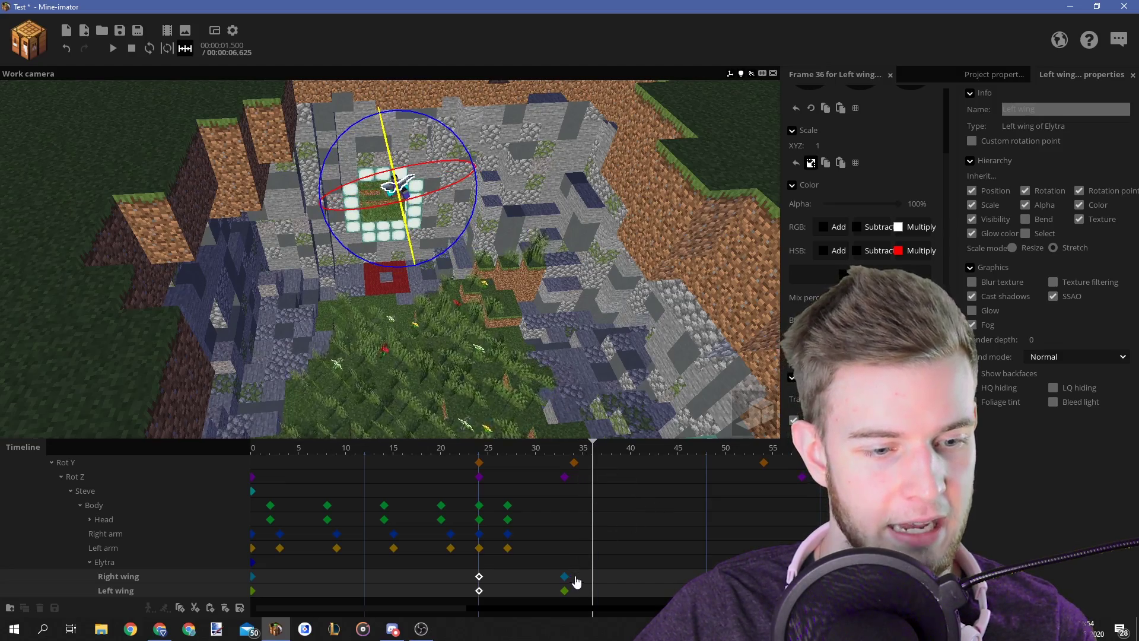
Rotate the right Elytra wing to a new angle at frame 36
click(563, 577)
click(592, 577)
scroll(553, 381, up, 5)
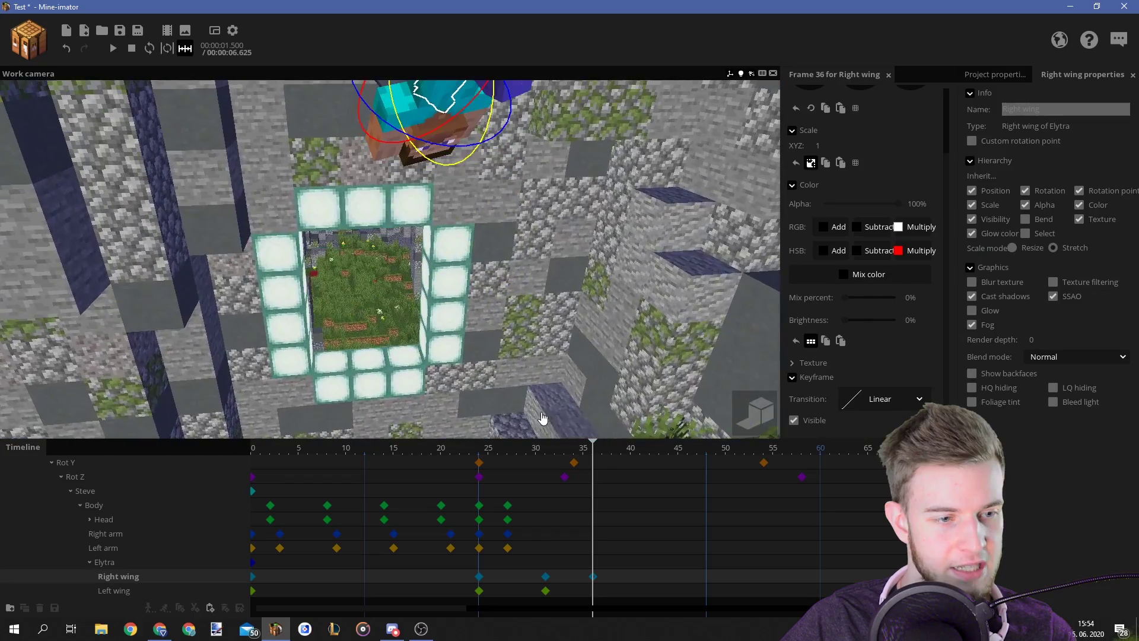
drag(488, 364, 629, 429)
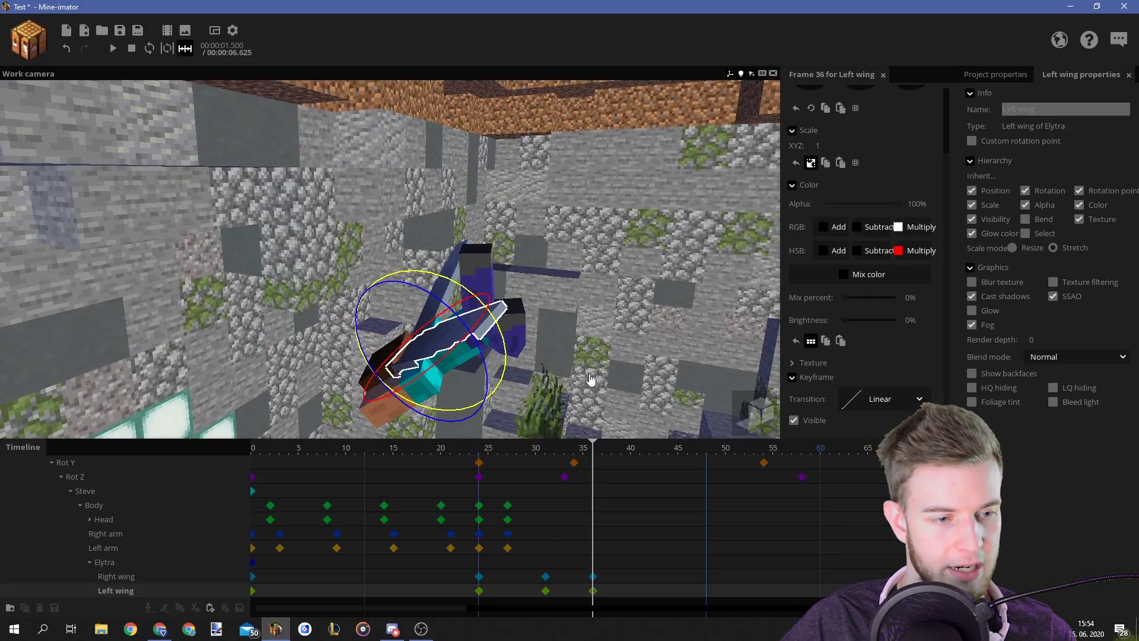
middle_drag(591, 380, 599, 356)
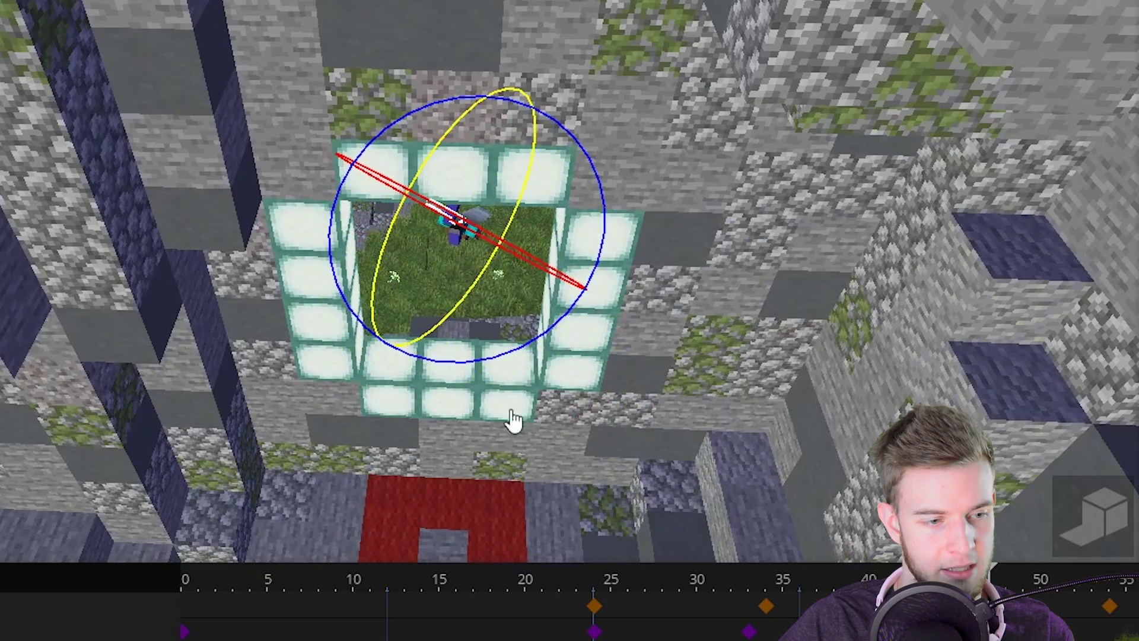
scroll(466, 238, down, 3)
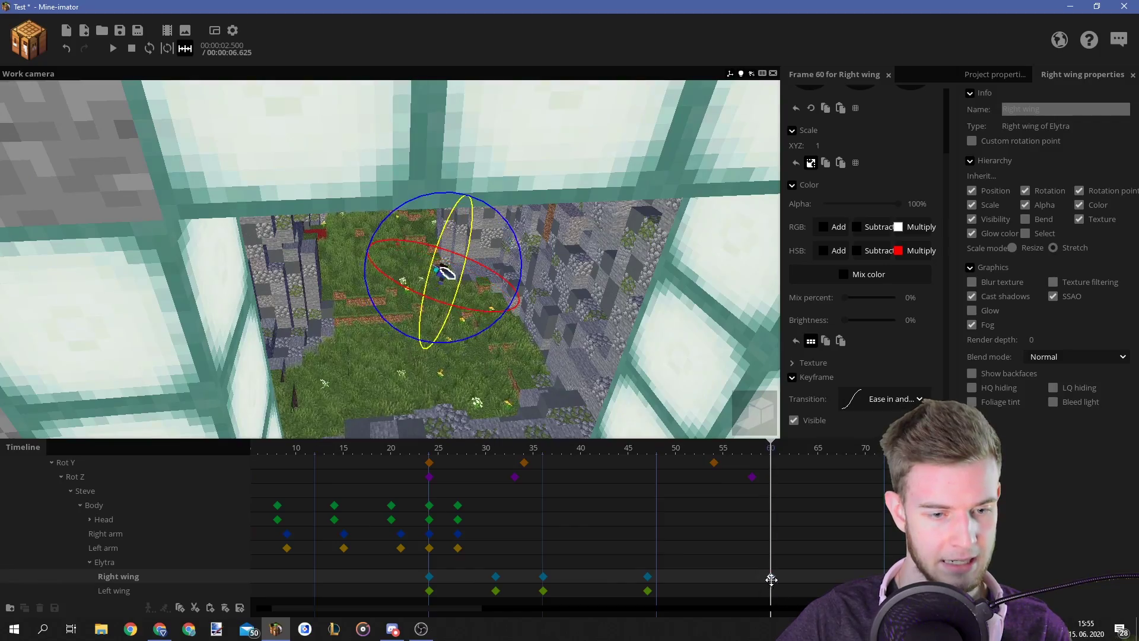
Pose the right and left Elytra wings with the rotation gizmo from a low angle
right_drag(449, 268, 620, 351)
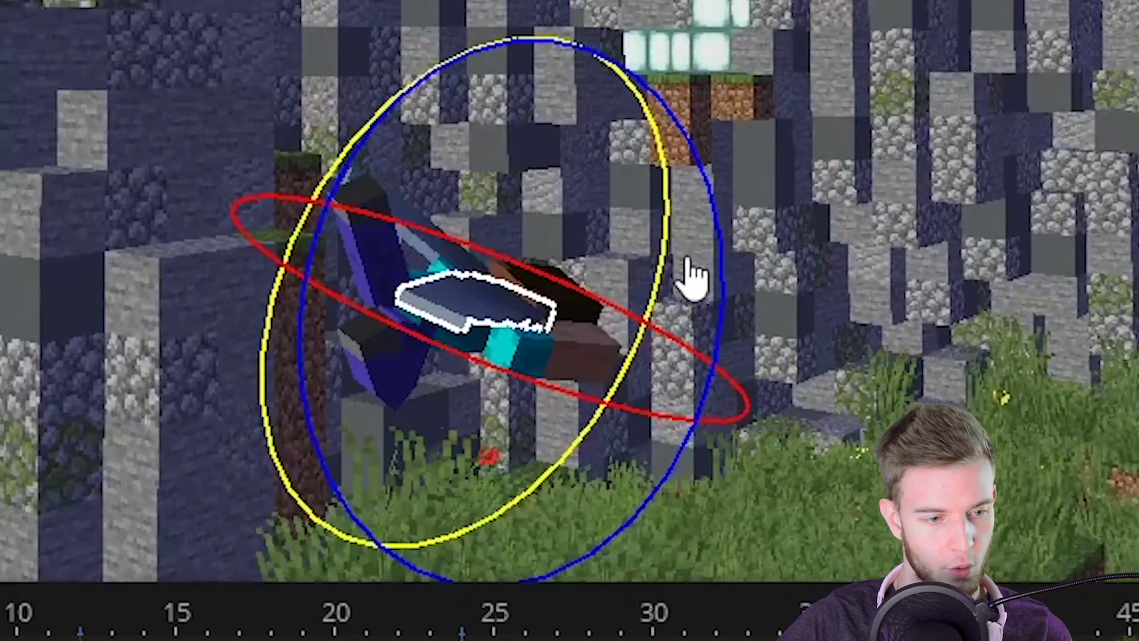
drag(682, 273, 525, 516)
right_drag(525, 516, 1079, 306)
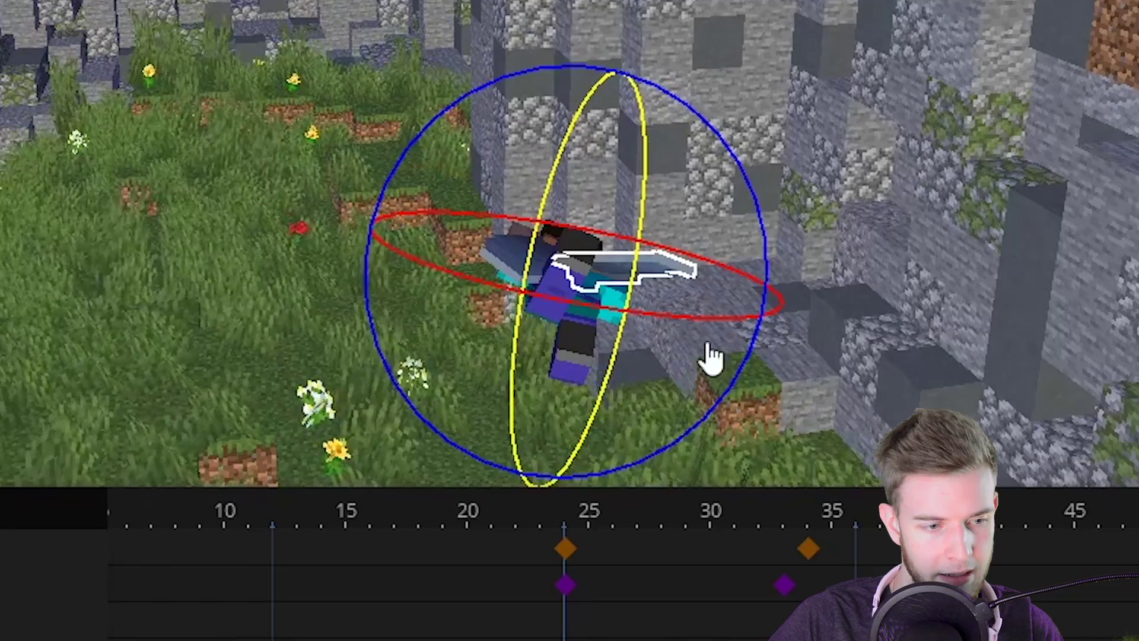
drag(498, 385, 470, 379)
drag(670, 335, 745, 336)
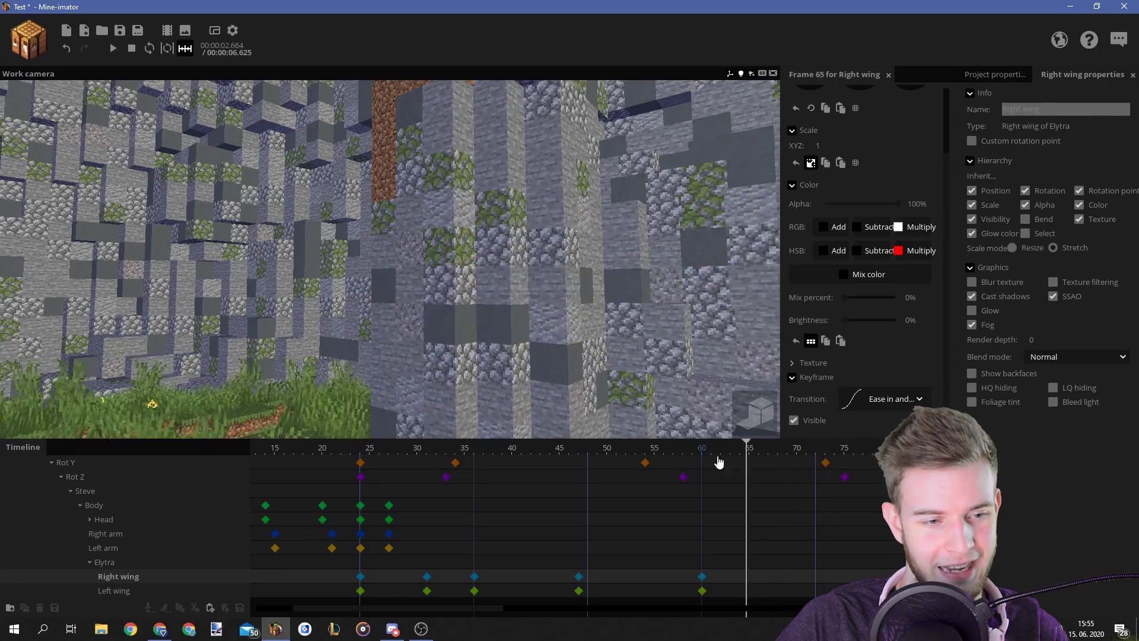
Play back from frame 46 to review the wings, then move to frame 129
click(572, 447)
key(space)
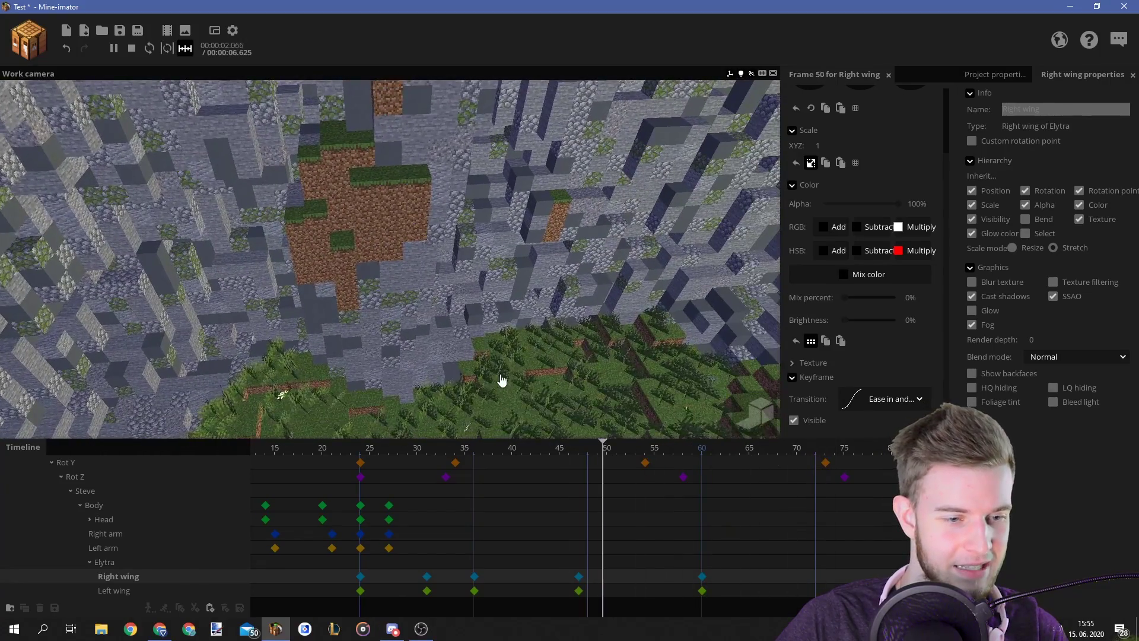
right_drag(554, 333, 554, 333)
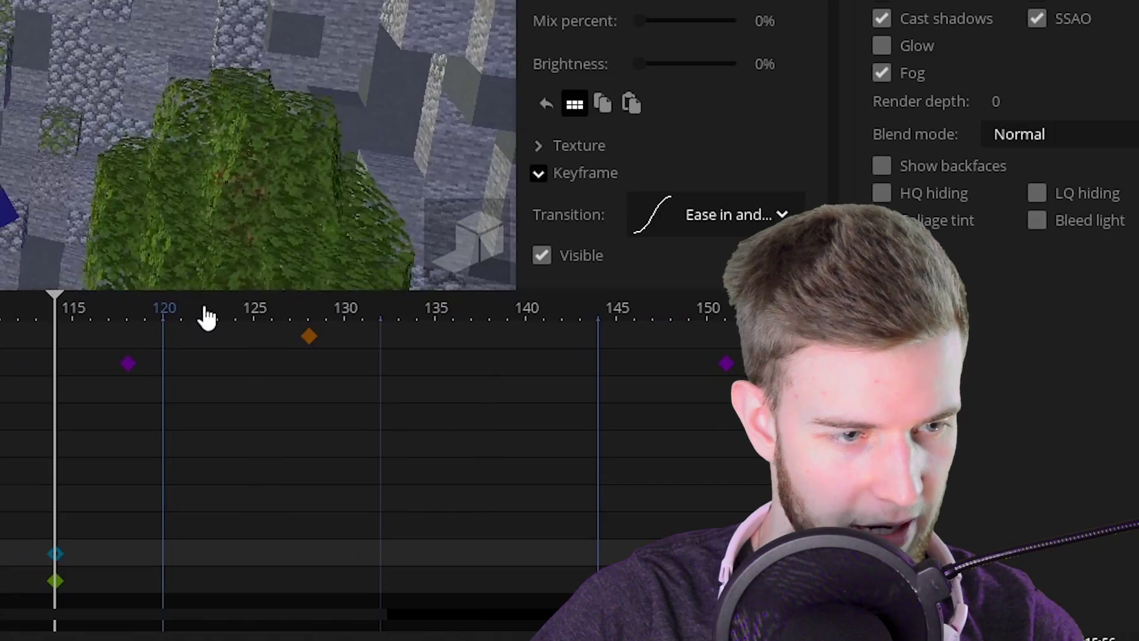
drag(207, 317, 328, 332)
right_drag(632, 373, 632, 377)
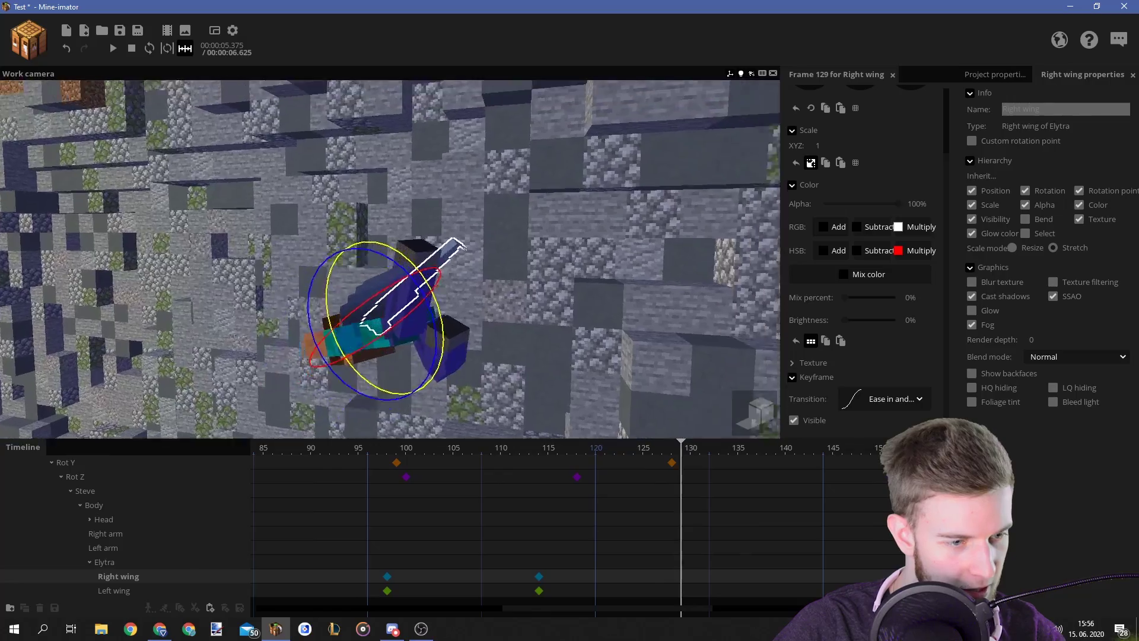
right_drag(633, 378, 438, 392)
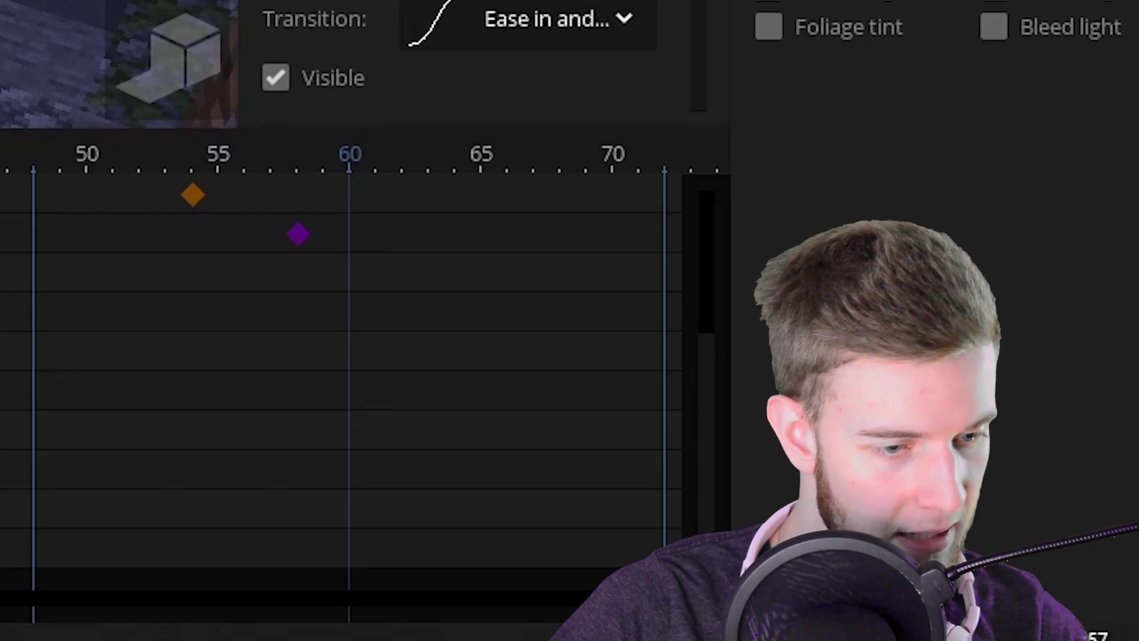
Key Steve's Body rotation from frames 24 and 34, tilting it to about -6.64° Z at frame 80
click(480, 505)
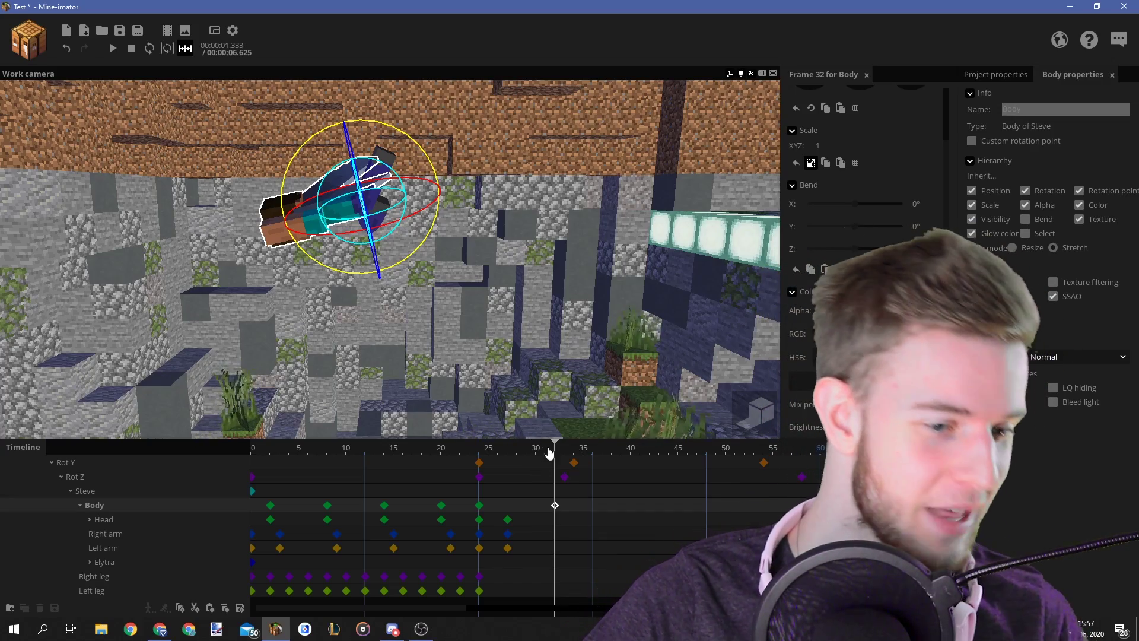
middle_drag(531, 405, 531, 405)
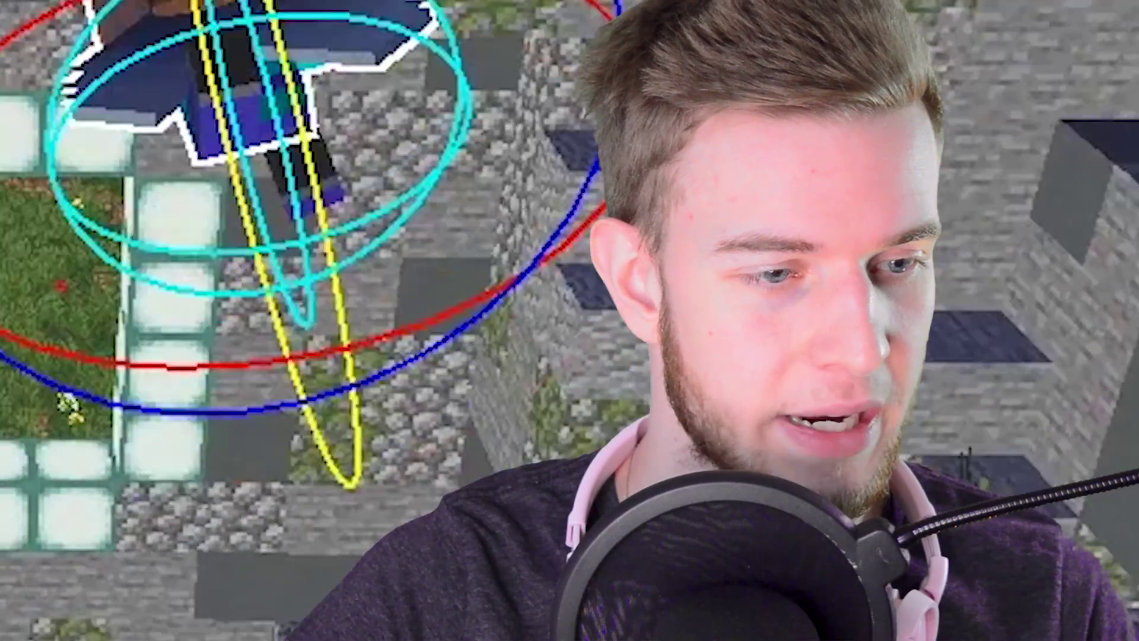
click(584, 454)
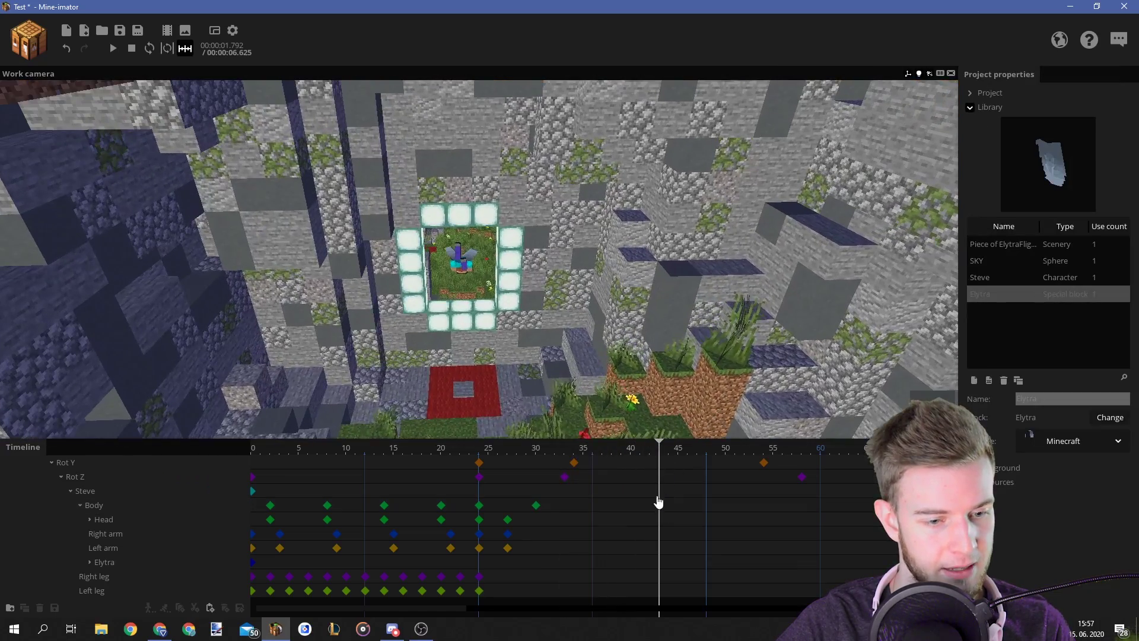
click(667, 507)
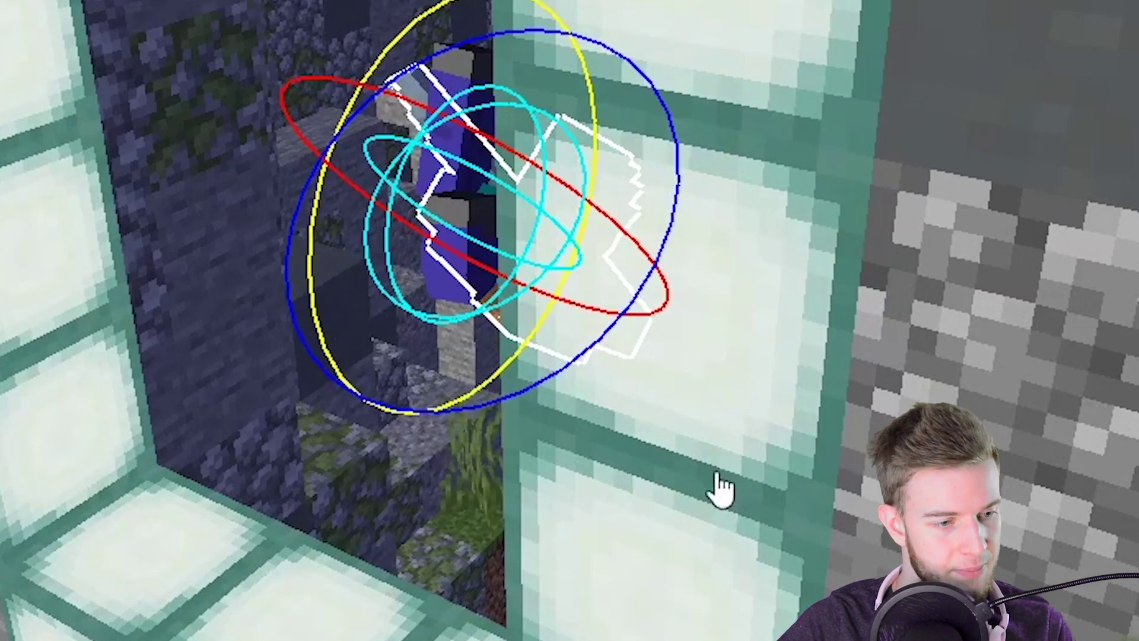
middle_drag(721, 490, 457, 344)
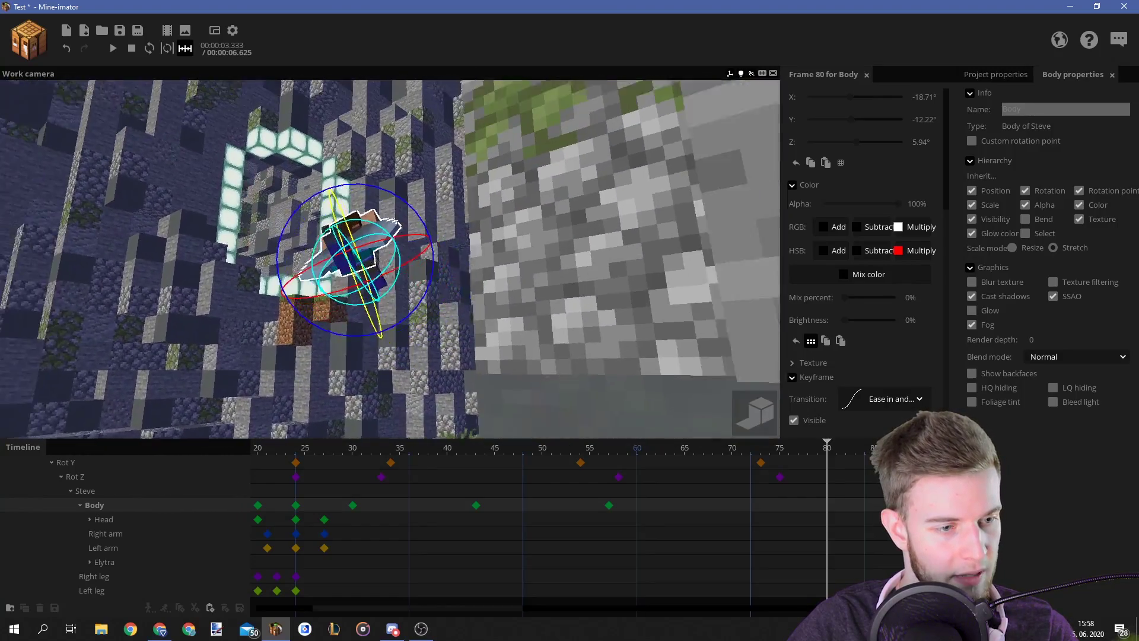
right_drag(384, 267, 384, 267)
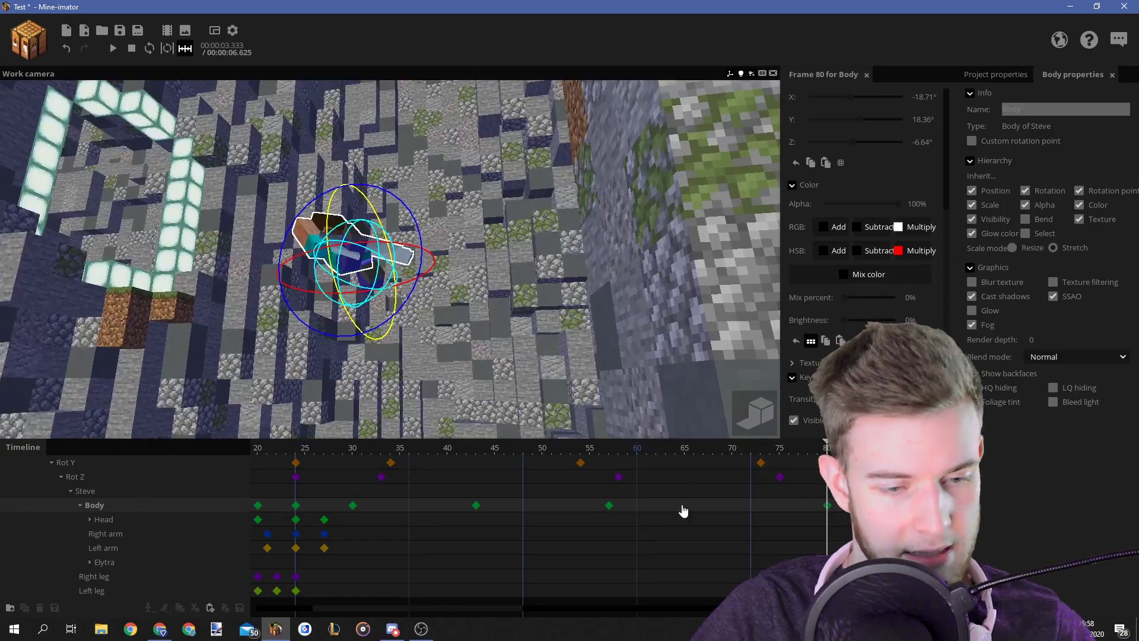
right_drag(481, 409, 381, 297)
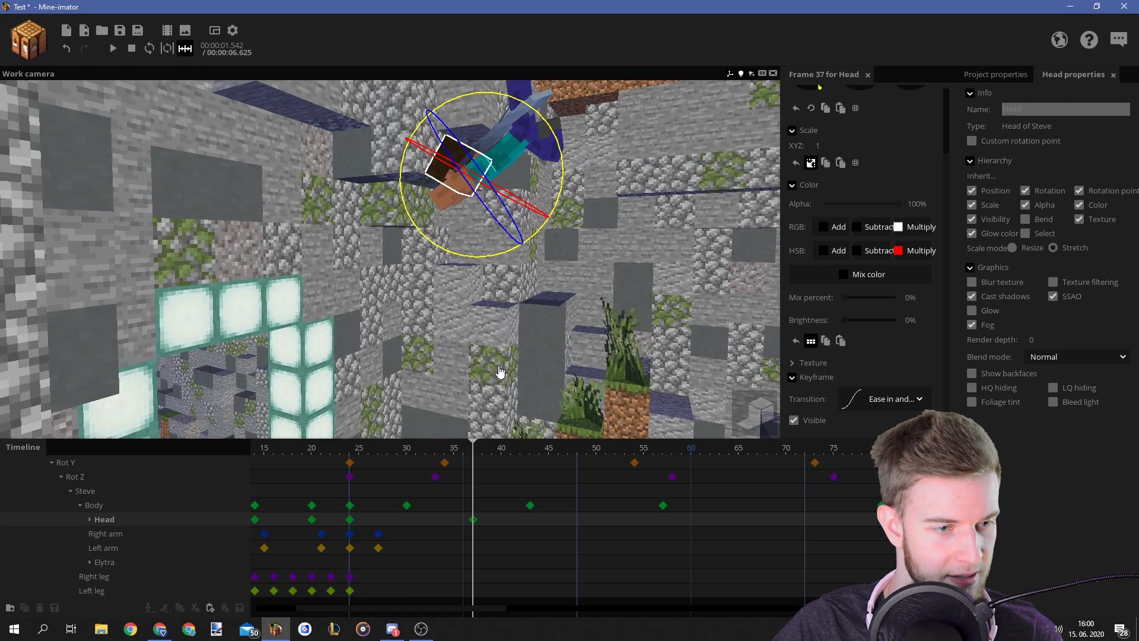
Turn Steve's head with the gizmo starting from frame 24
click(357, 529)
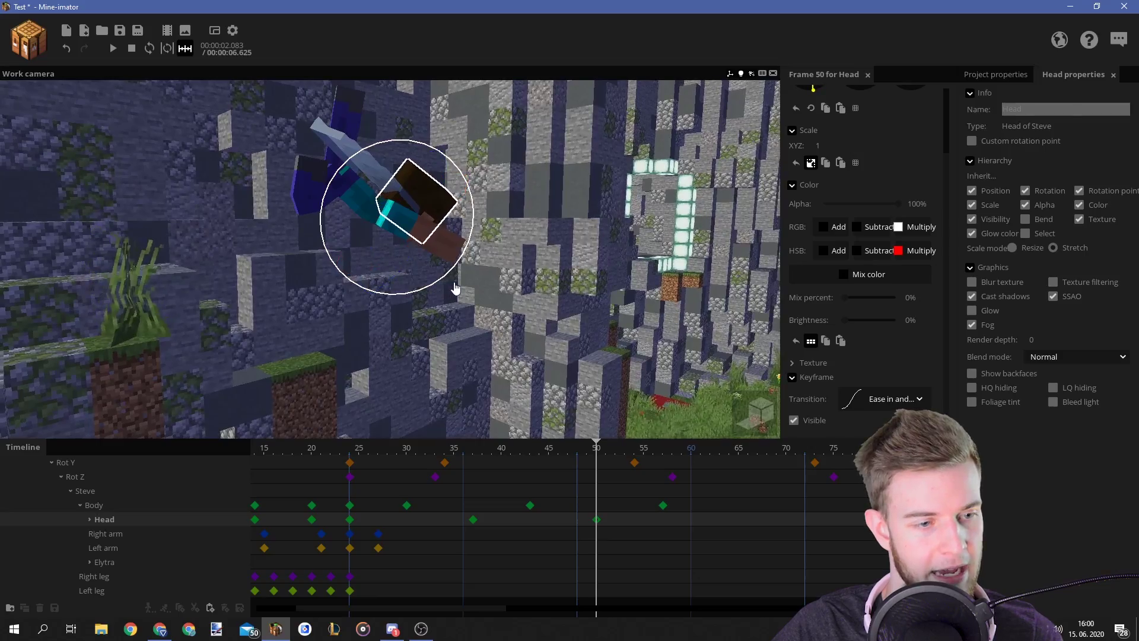
middle_drag(455, 287, 736, 382)
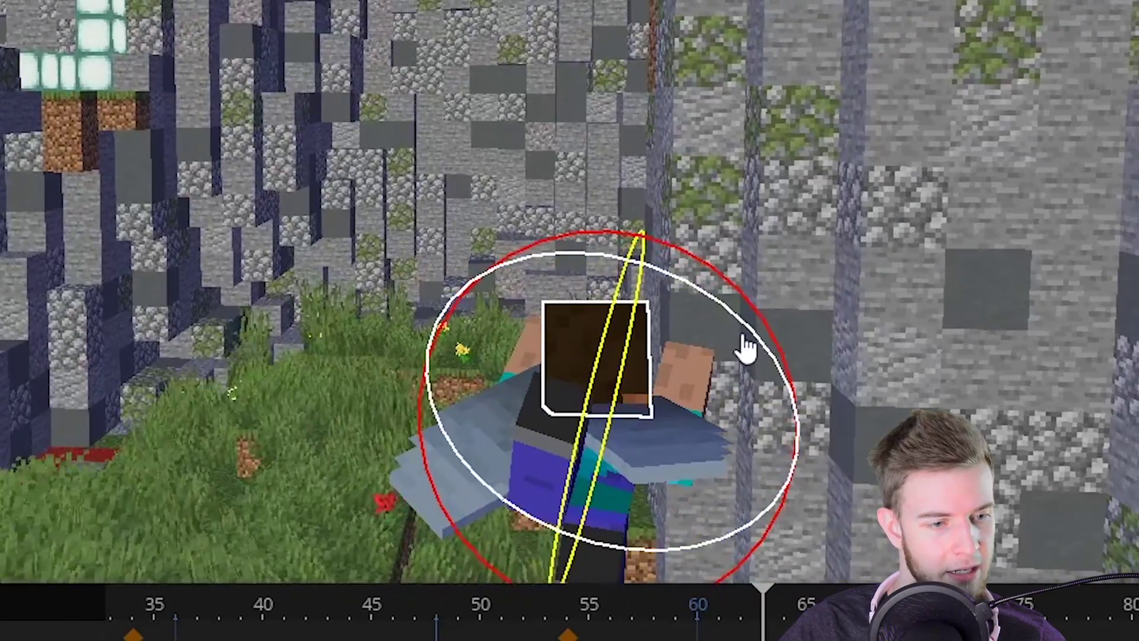
middle_drag(785, 564, 692, 492)
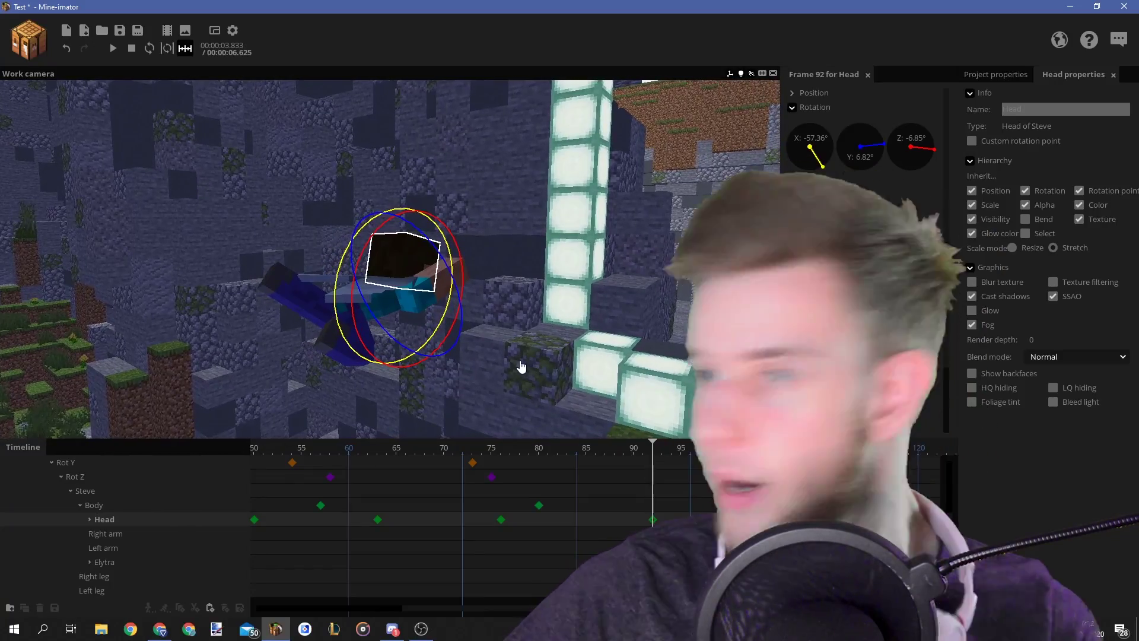
middle_drag(521, 367, 450, 344)
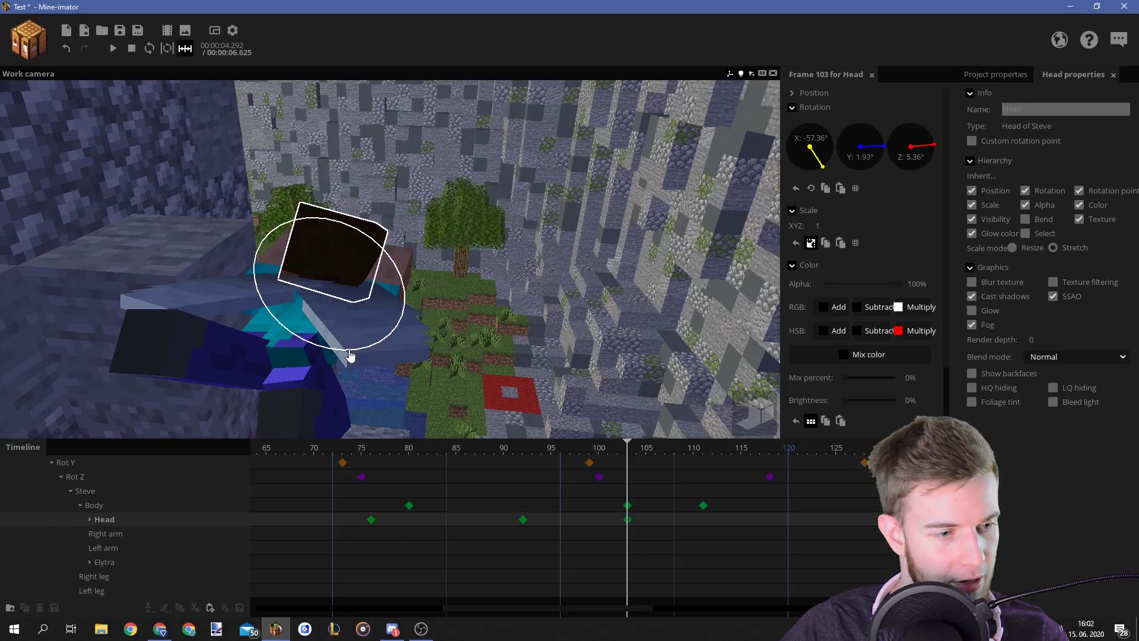
drag(350, 356, 335, 358)
middle_drag(387, 519, 403, 469)
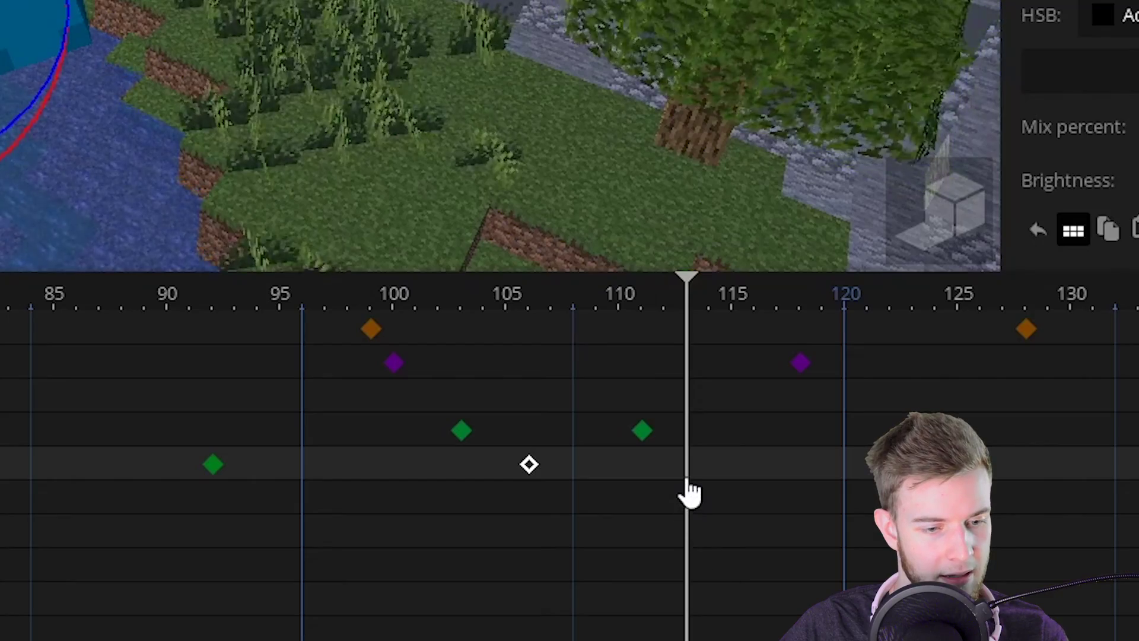
Create a head rotation keyframe at frame 113 and view the whole course from above
click(647, 523)
scroll(620, 554, right, 3)
click(683, 530)
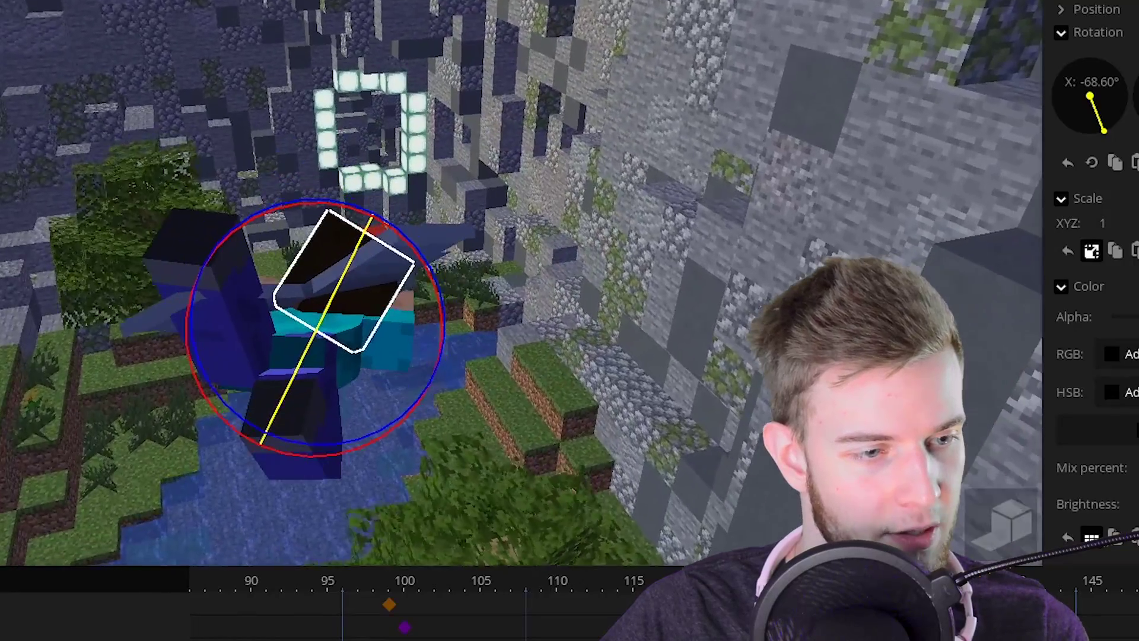
middle_drag(355, 308, 396, 335)
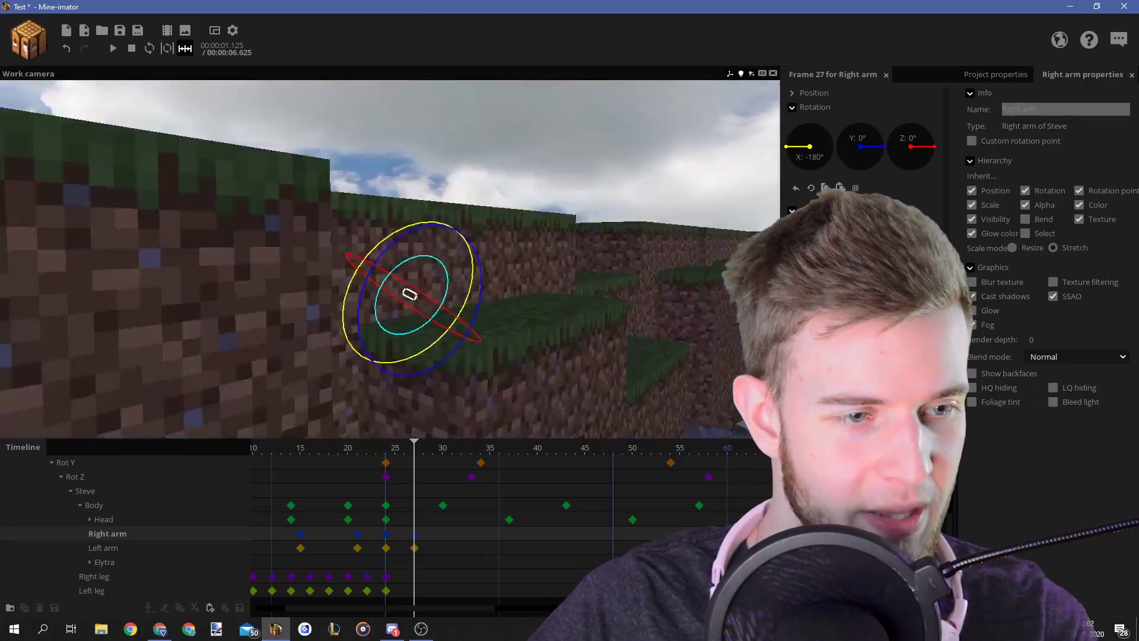
middle_drag(471, 288, 472, 288)
Save the project with Ctrl+S and bring Steve into a close top-down view
key(ctrl+s)
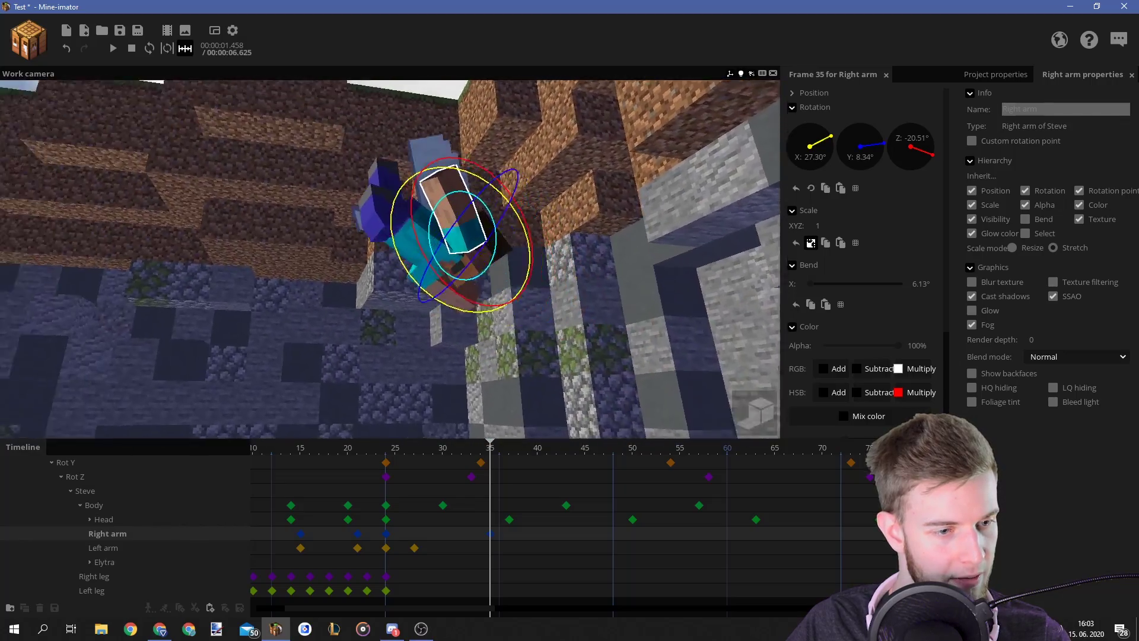
middle_drag(323, 243, 489, 285)
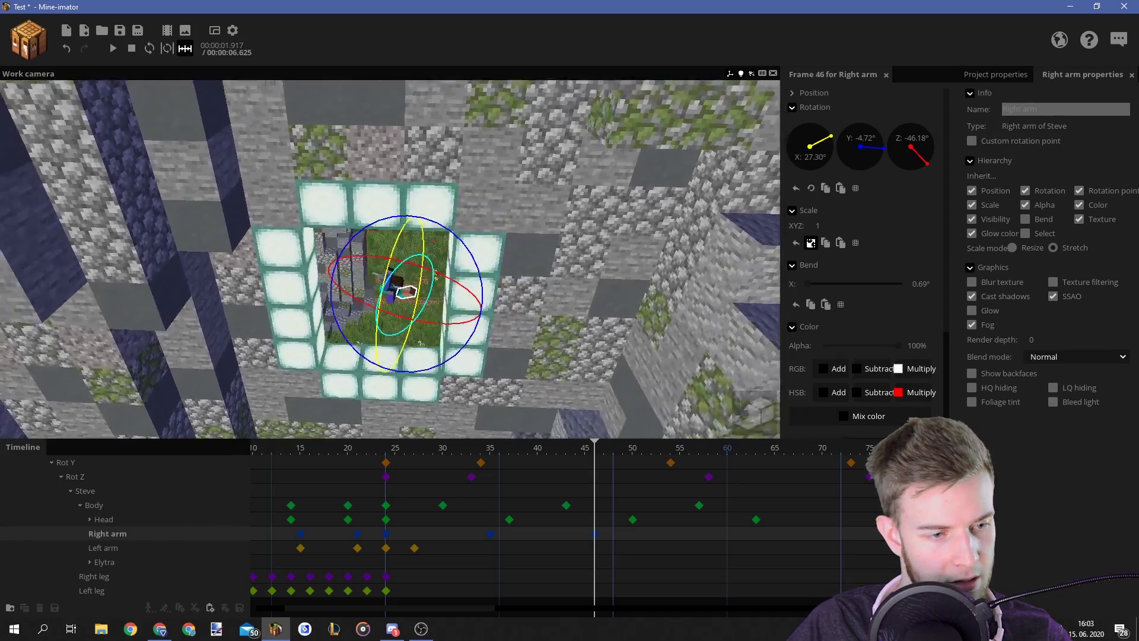
middle_drag(400, 356, 331, 326)
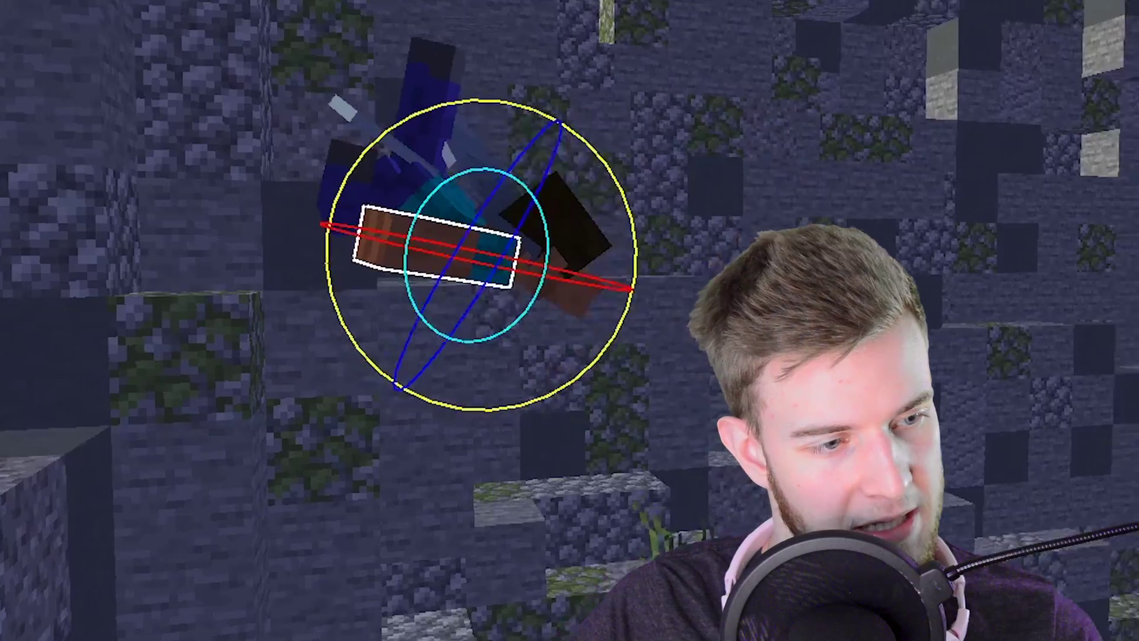
middle_drag(569, 428, 487, 401)
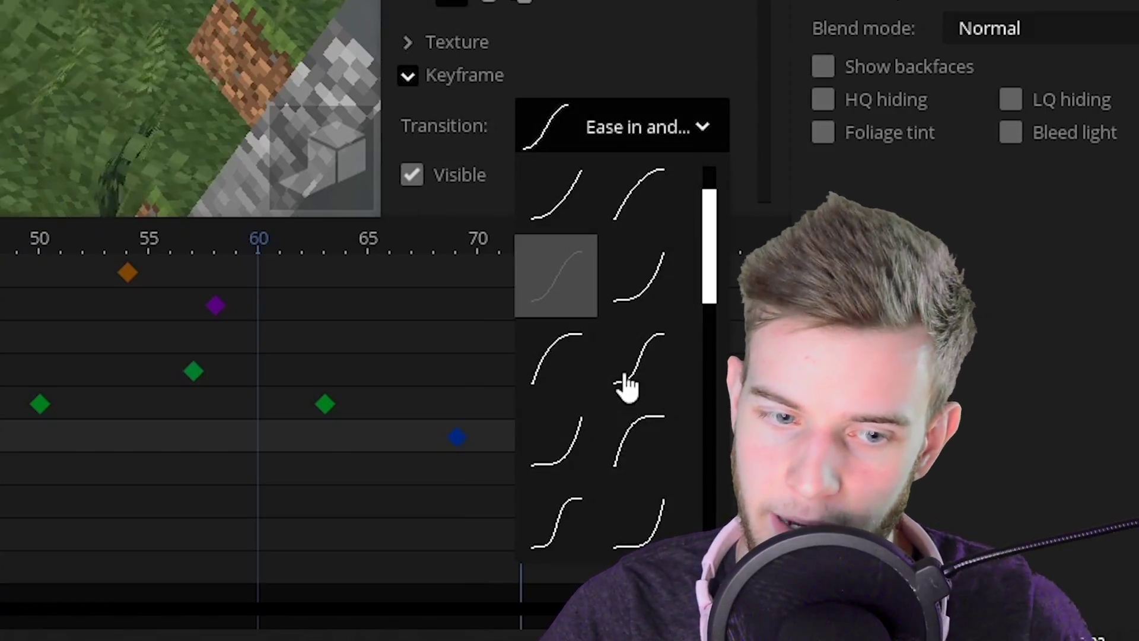
Give a right arm keyframe a different easing curve and rotate the arm into a new pose
click(626, 382)
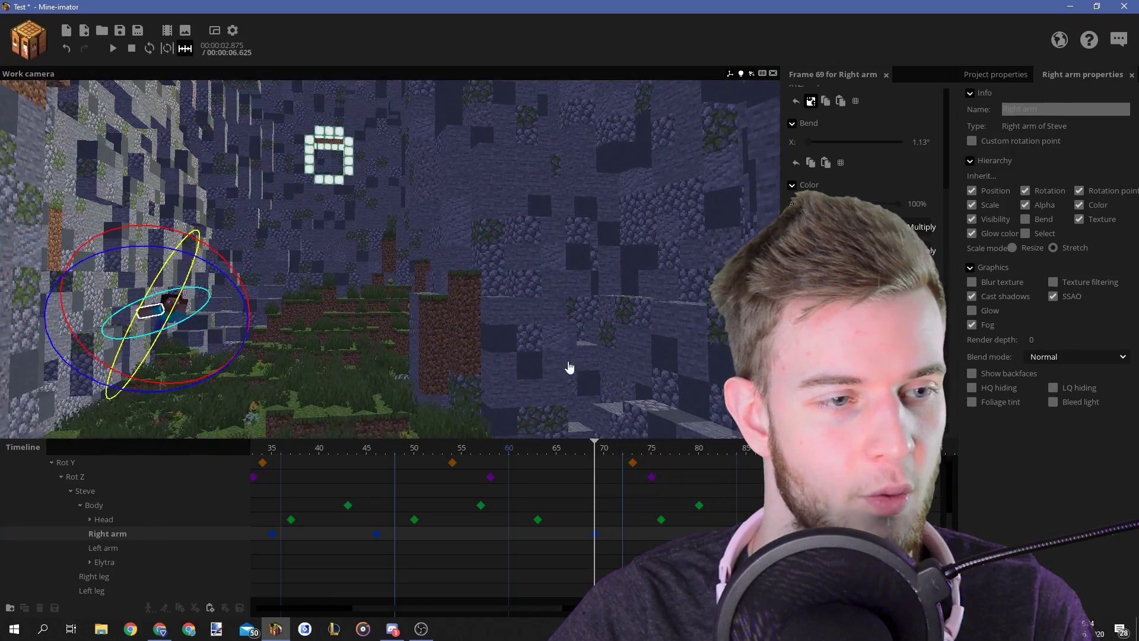
right_drag(568, 367, 678, 493)
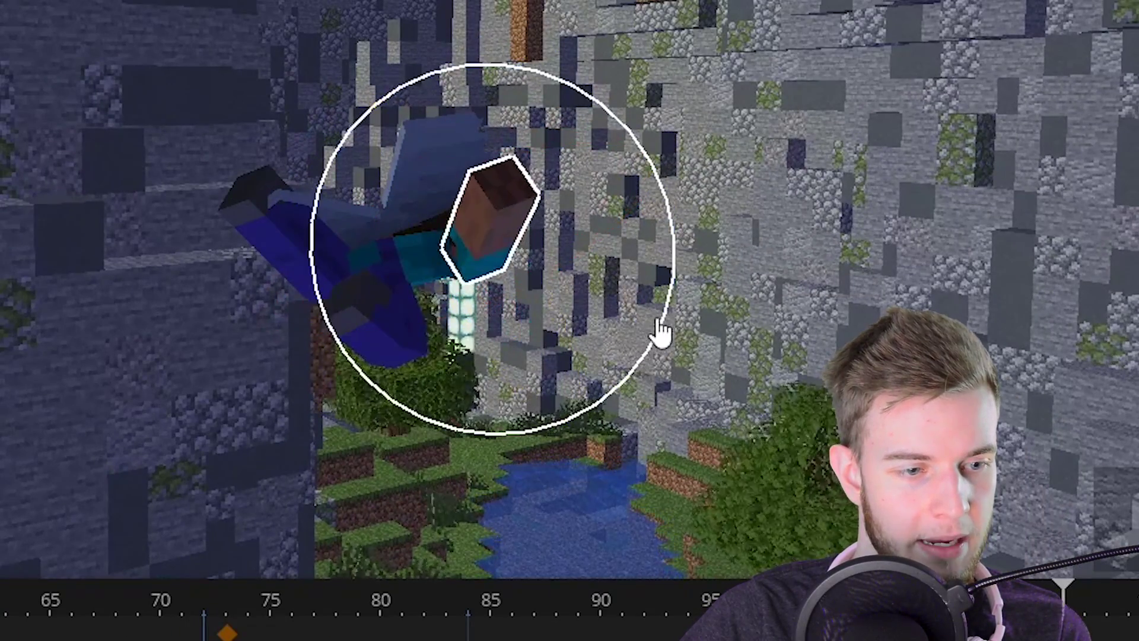
right_drag(660, 333, 803, 401)
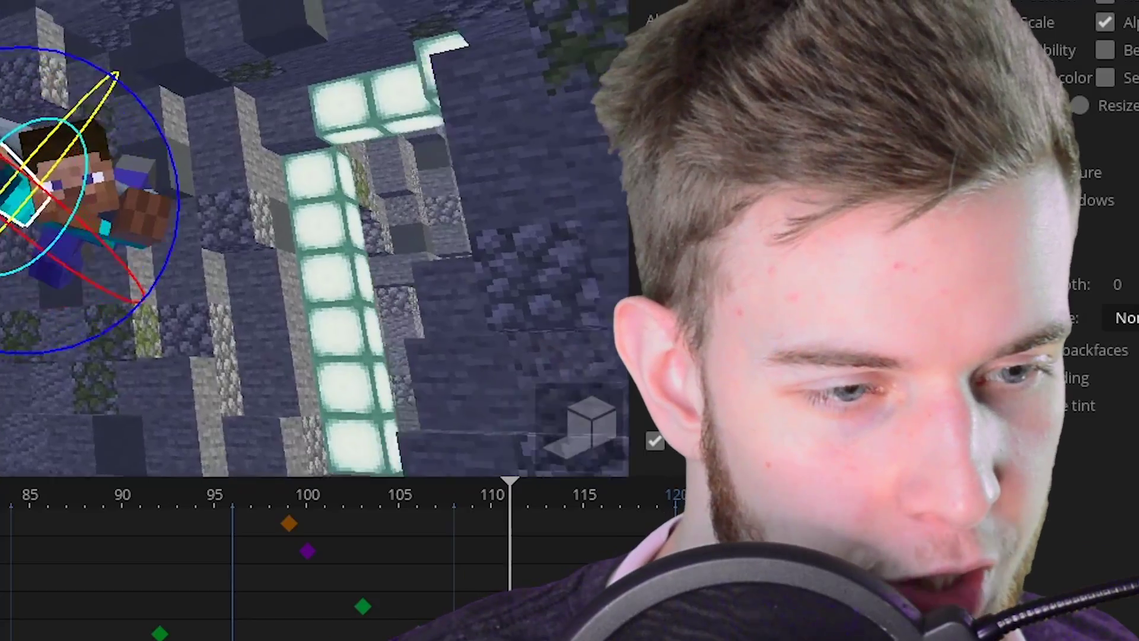
right_drag(556, 363, 618, 353)
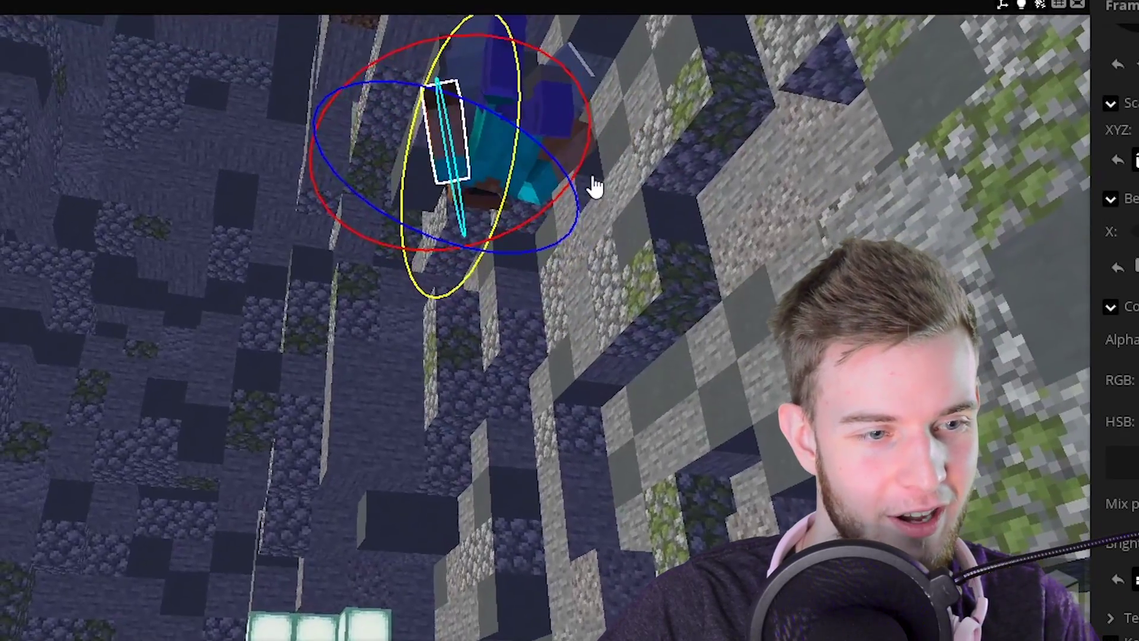
drag(594, 186, 586, 173)
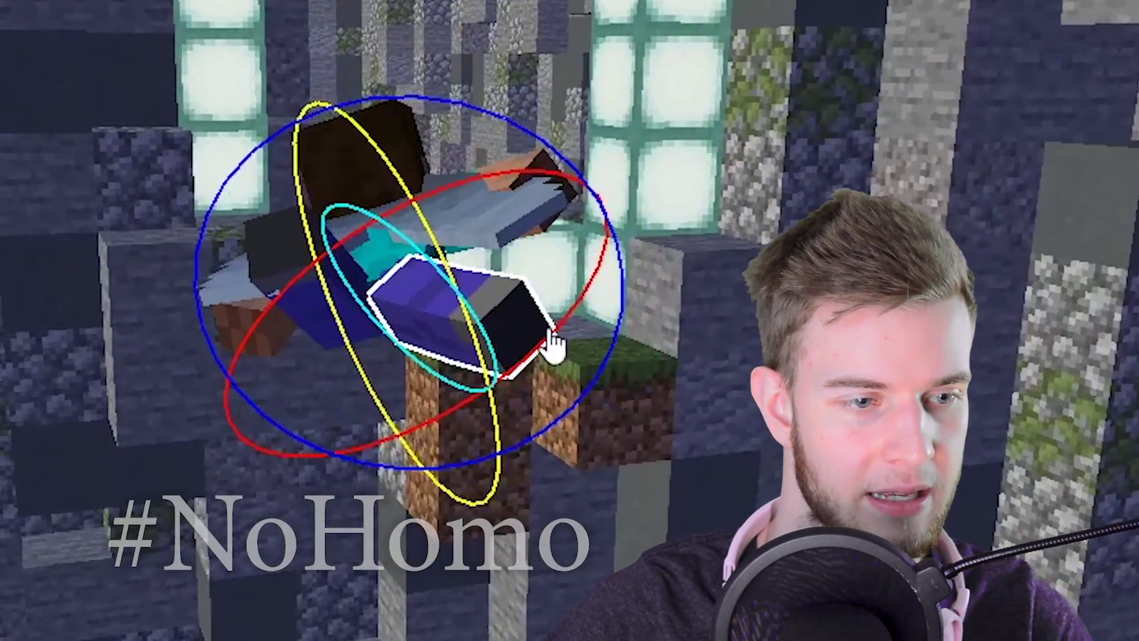
Rotate Steve's right leg into a new pose with the gizmo
drag(546, 343, 549, 365)
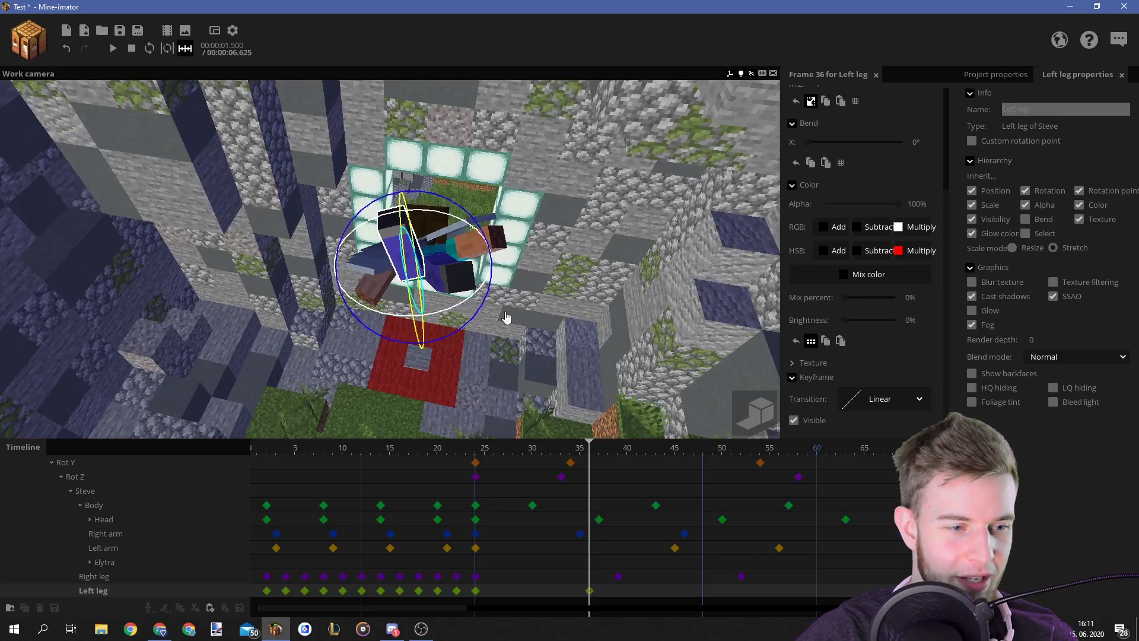
Rotate Steve's left leg into a new pose, viewing it up close then pulling back
right_drag(506, 318, 332, 266)
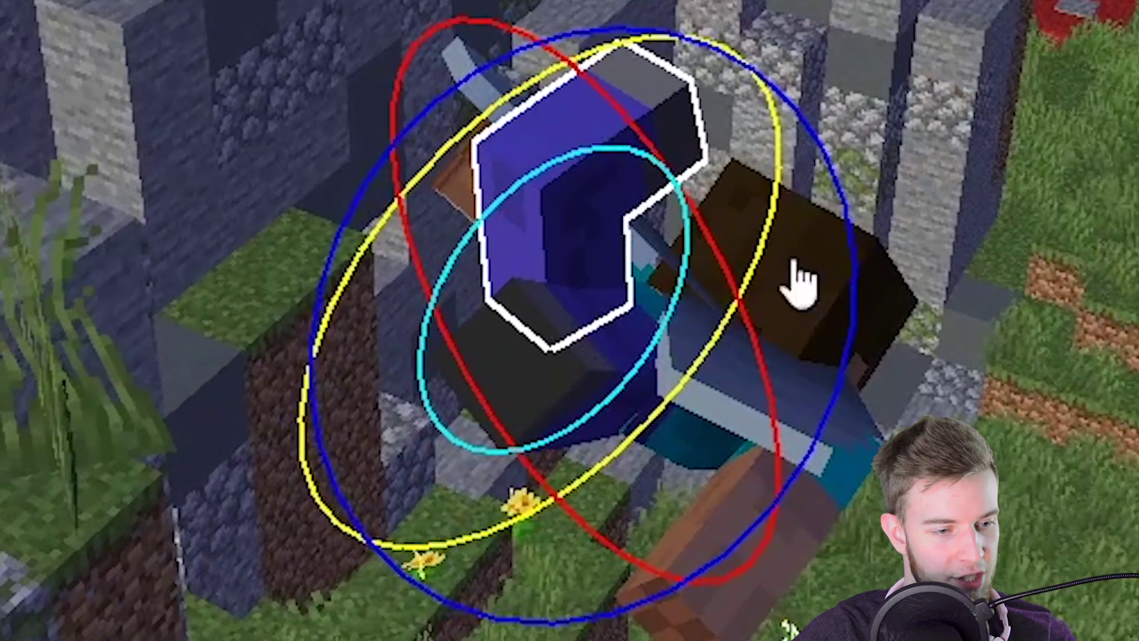
drag(801, 280, 765, 320)
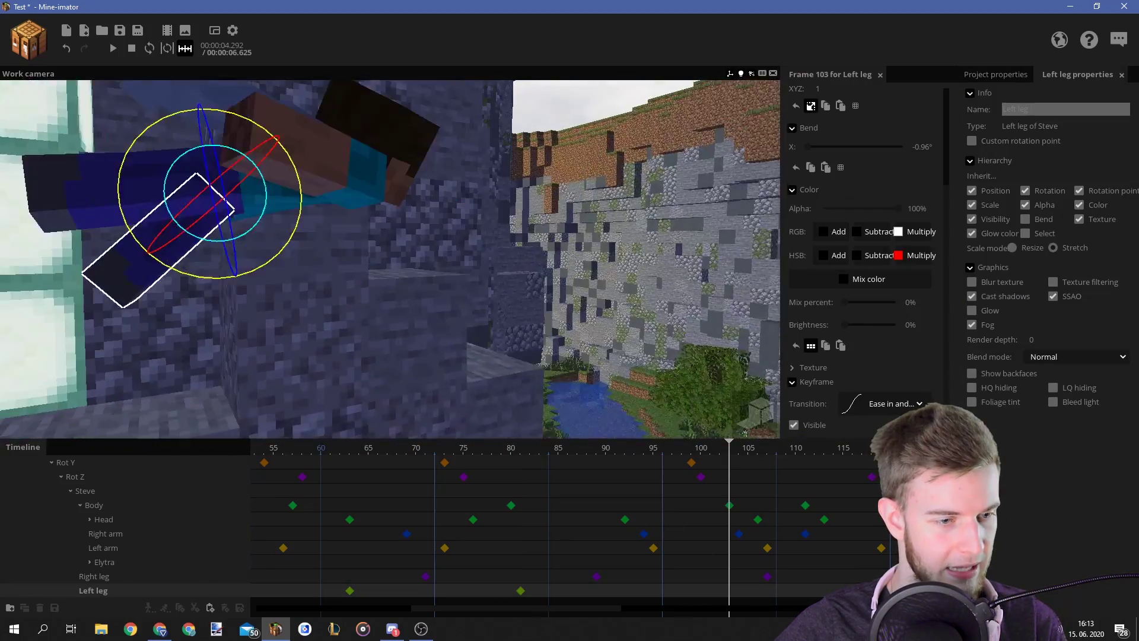
right_drag(412, 307, 412, 307)
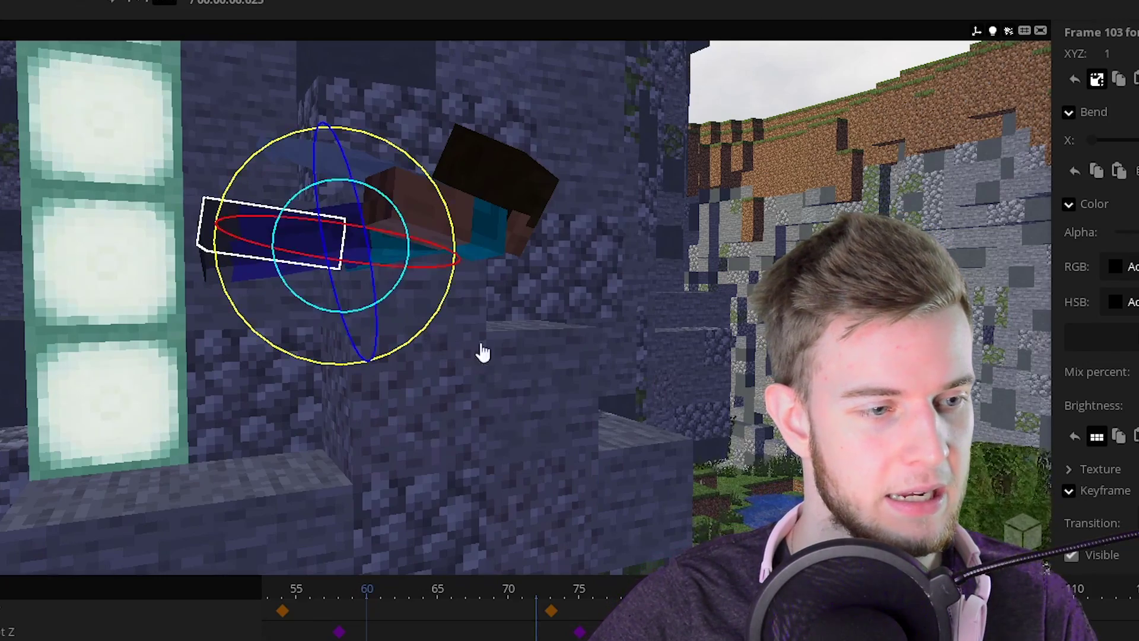
right_drag(483, 353, 440, 323)
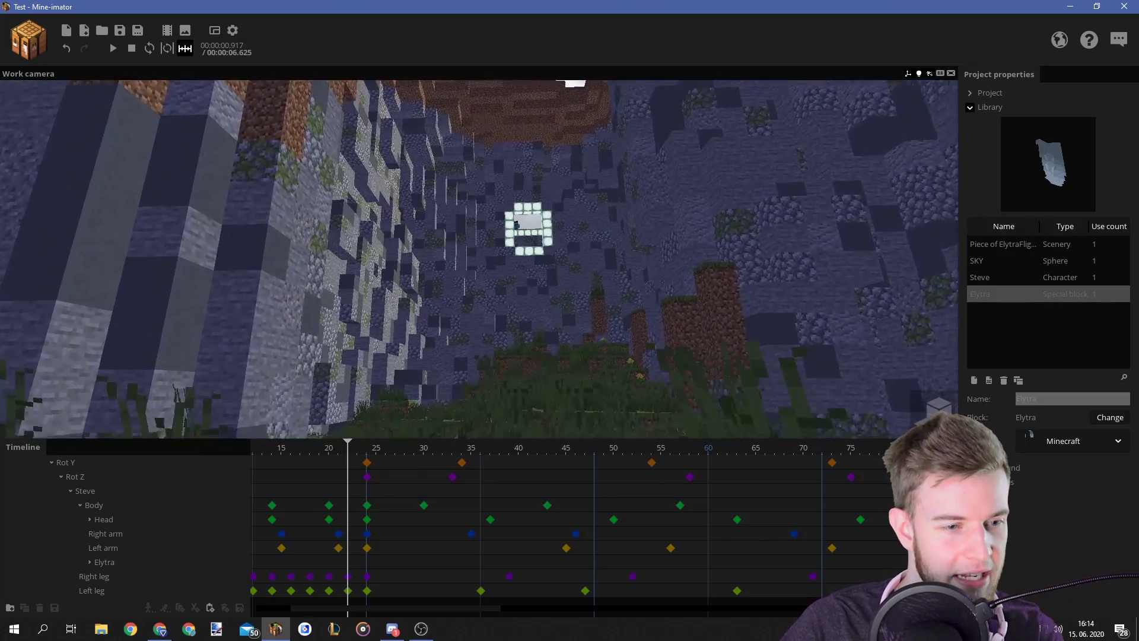
right_drag(562, 354, 562, 355)
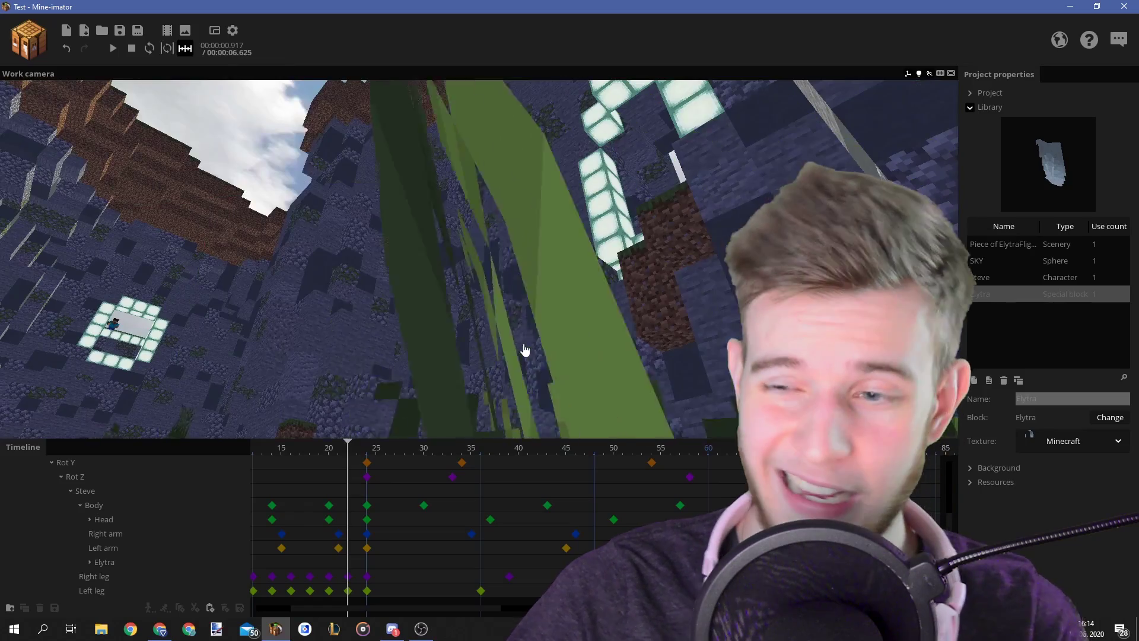
right_drag(525, 350, 521, 349)
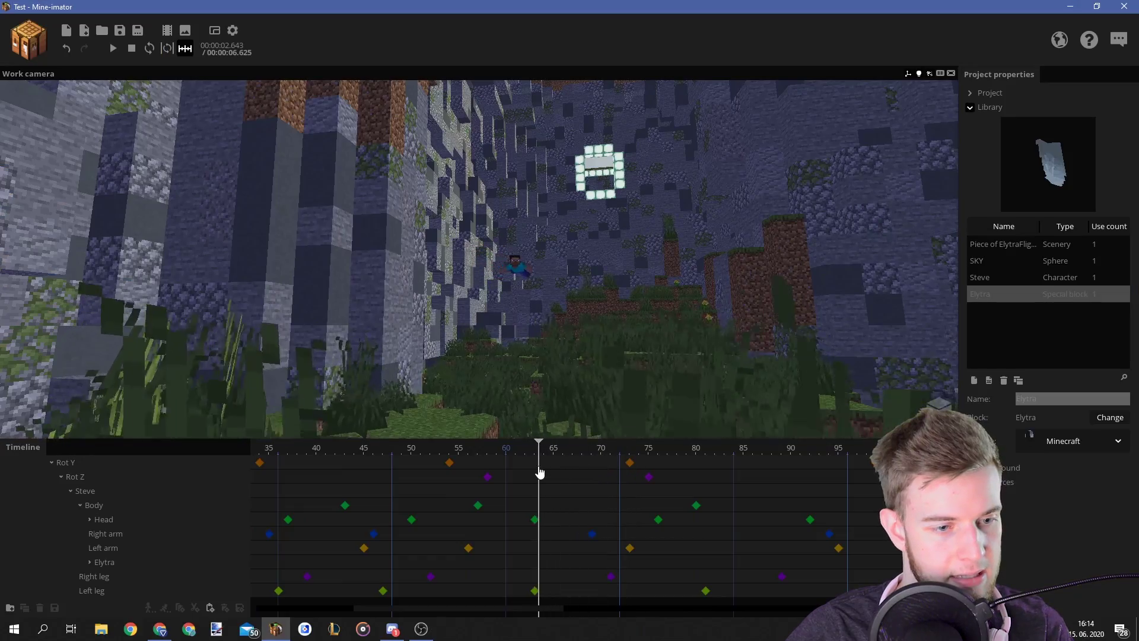
click(533, 519)
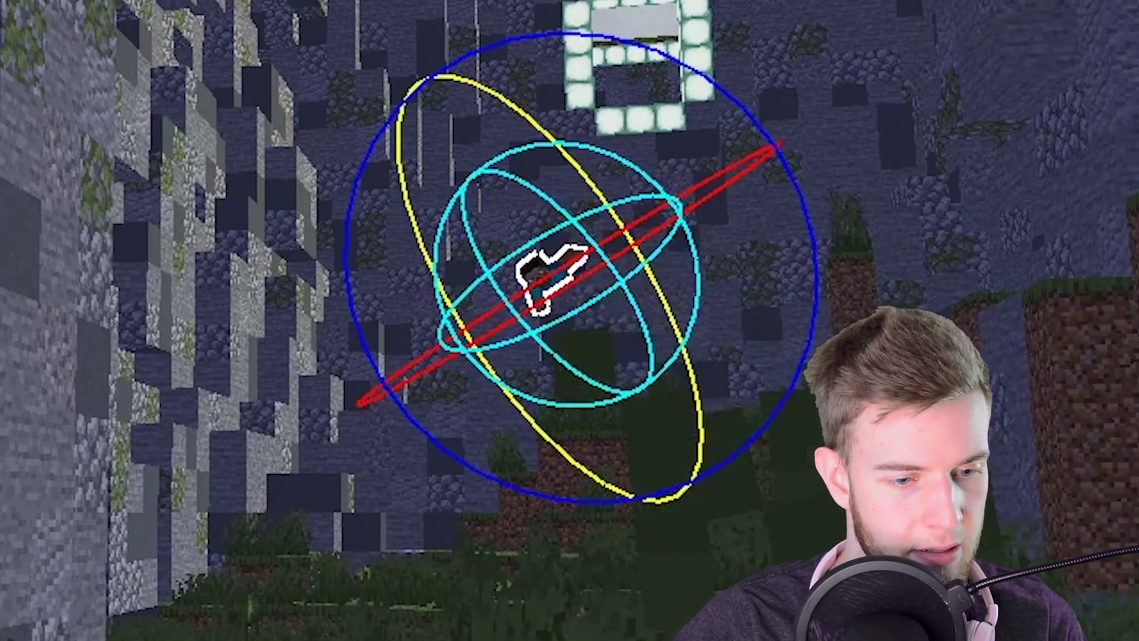
click(696, 505)
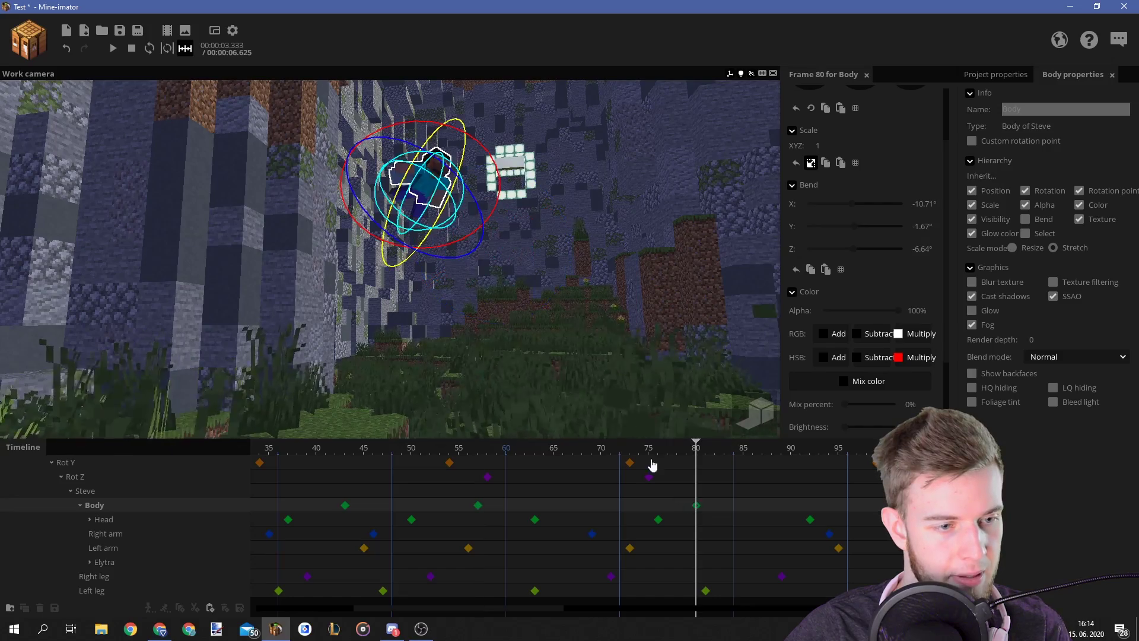